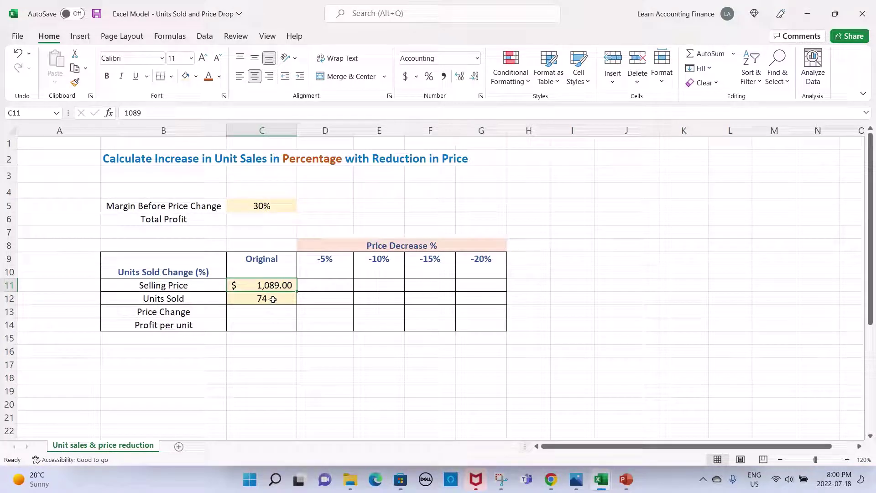
Step: Review the original units sold, the 30% margin, and the price-cut and units-sold rows
{"action": "left_click", "coordinate": [273, 299]}
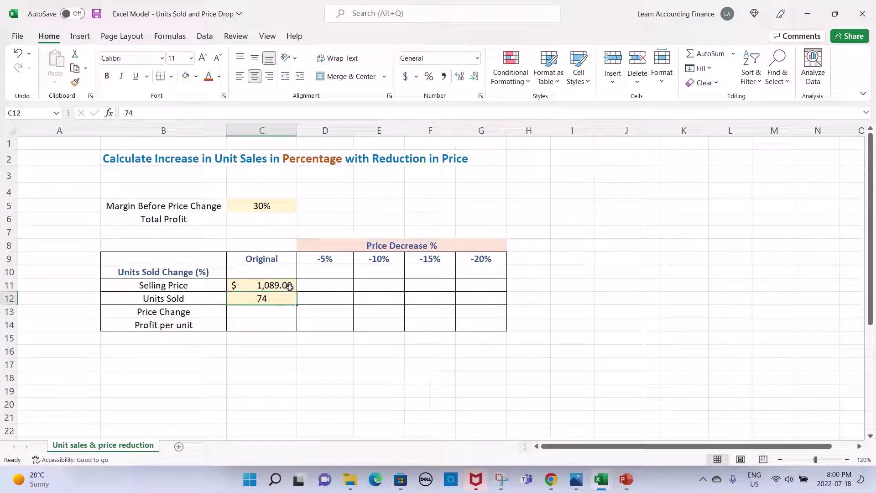
{"action": "left_click", "coordinate": [282, 203]}
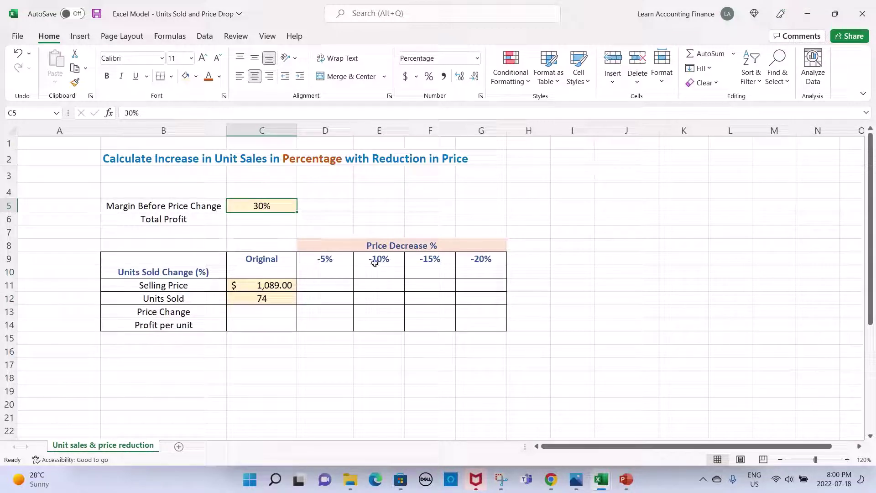
{"action": "left_click_drag", "start_coordinate": [327, 258], "coordinate": [426, 248]}
{"action": "left_click", "coordinate": [434, 276]}
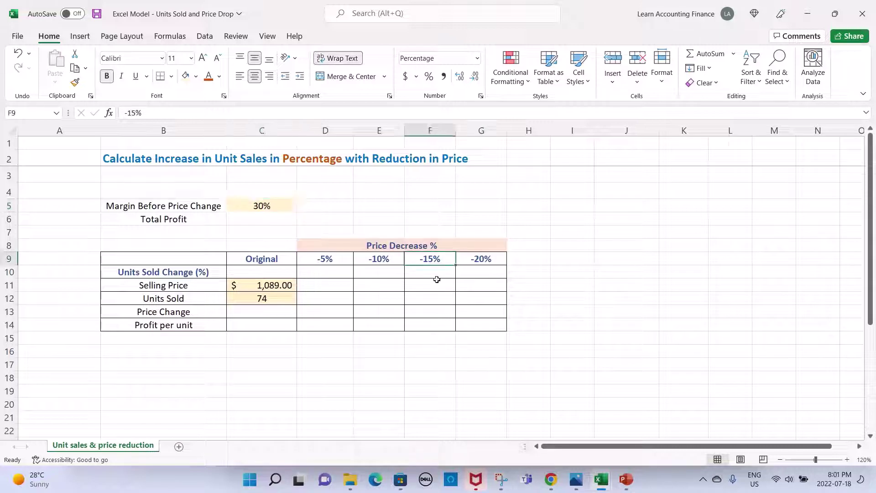
{"action": "left_click_drag", "start_coordinate": [326, 301], "coordinate": [471, 291]}
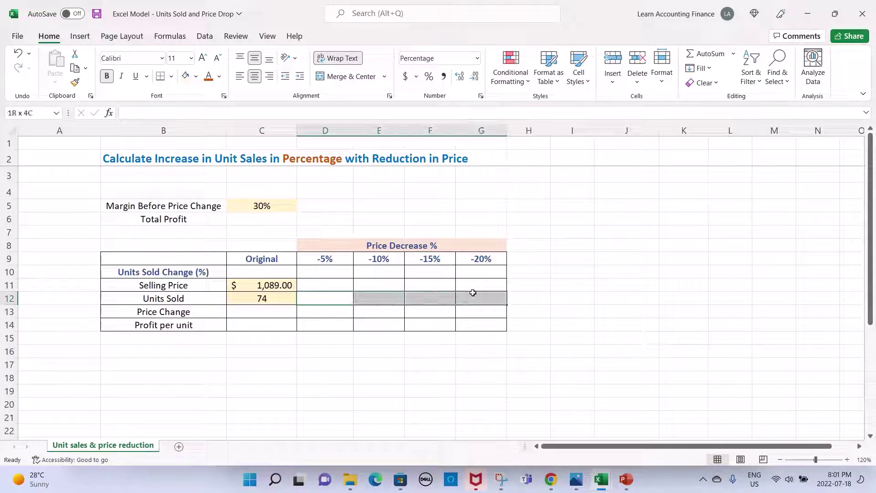
{"action": "left_click", "coordinate": [311, 275]}
{"action": "left_click_drag", "start_coordinate": [311, 275], "coordinate": [473, 273]}
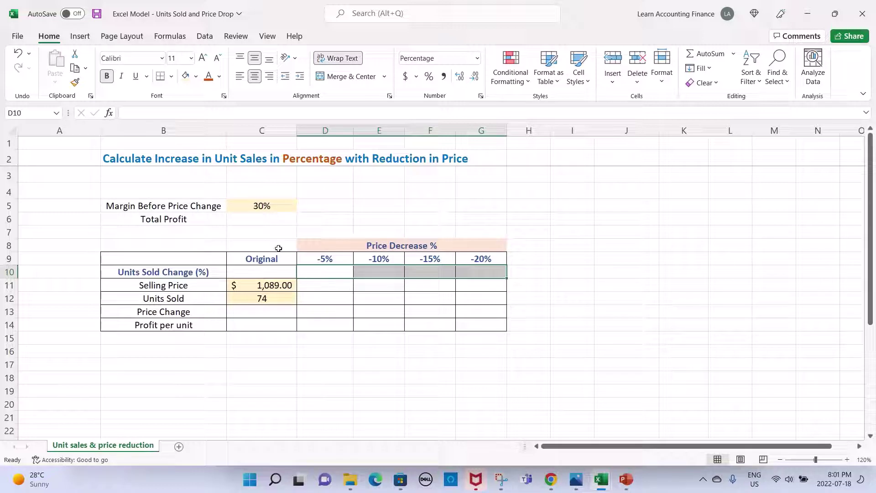
Step: Enter =C11*C12*C5 in Total Profit C6, giving $24,175.80
{"action": "left_click", "coordinate": [262, 214]}
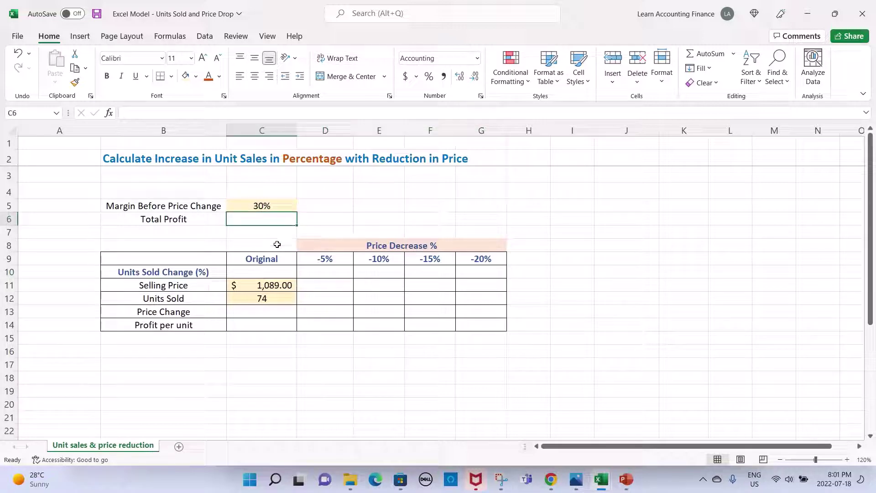
{"action": "type", "text": "="}
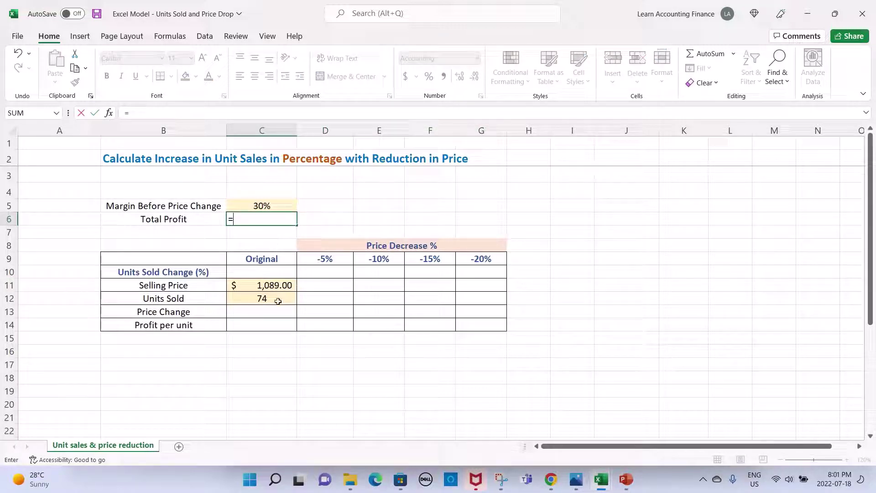
{"action": "left_click", "coordinate": [277, 286]}
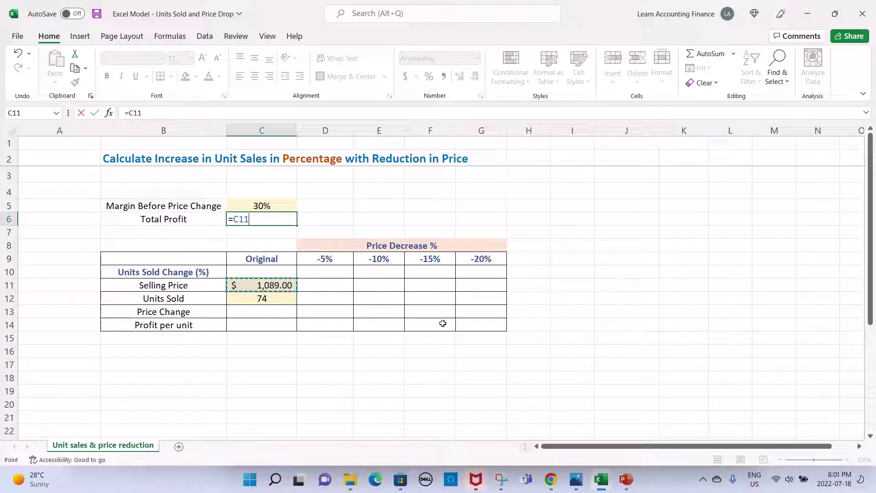
{"action": "type", "text": "*"}
{"action": "left_click", "coordinate": [274, 299]}
{"action": "type", "text": "*"}
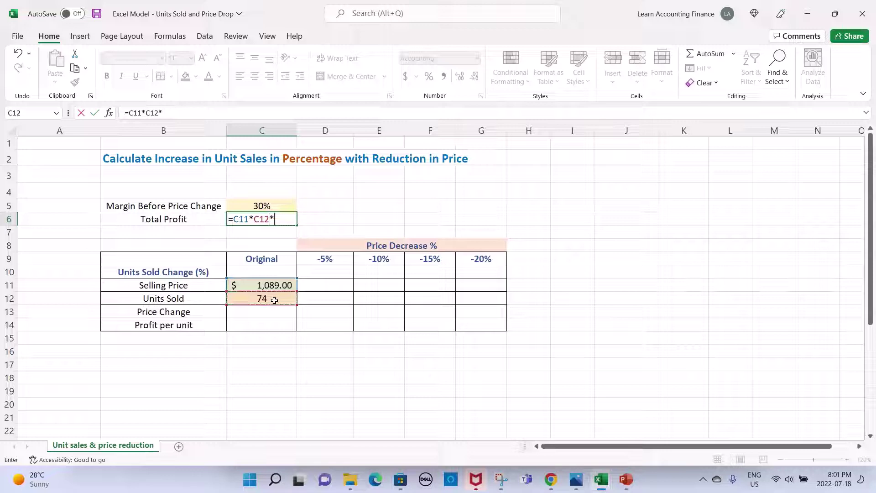
{"action": "left_click", "coordinate": [272, 206]}
{"action": "key", "text": "Return"}
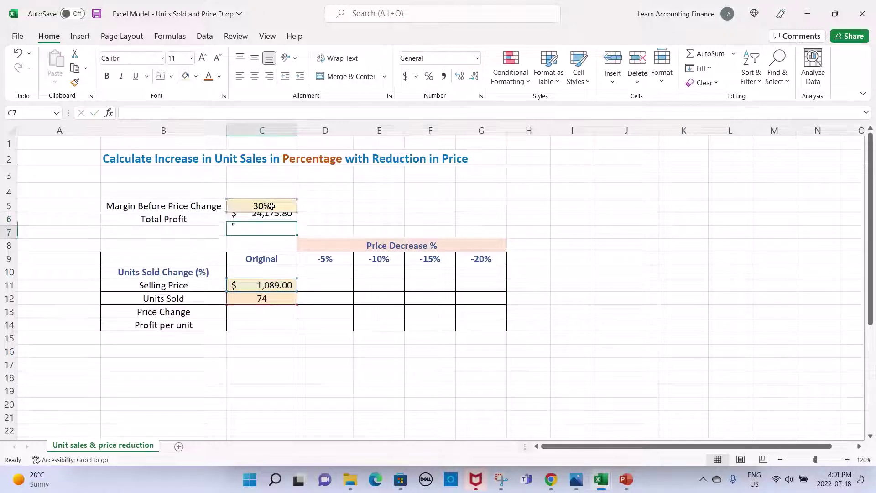
{"action": "key", "text": "Up"}
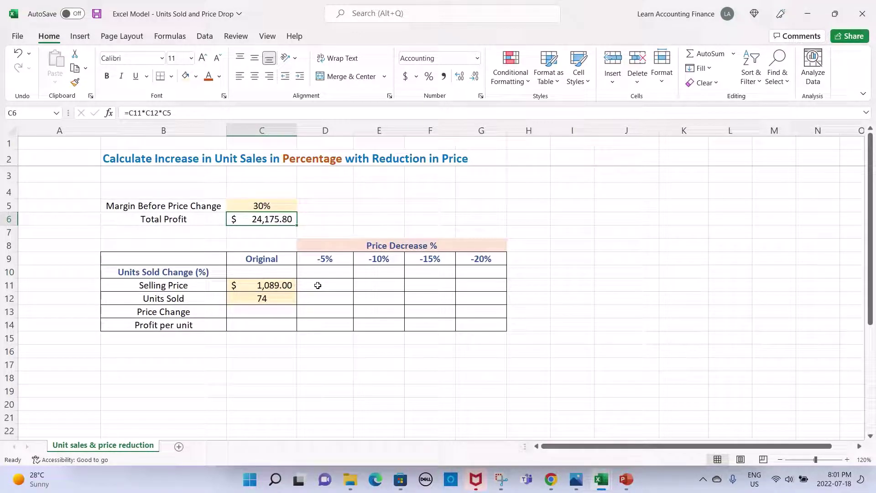
Step: Enter =$C$11*(1+D9) in D11 for the -5% selling price of $1,034.55
{"action": "left_click", "coordinate": [324, 262]}
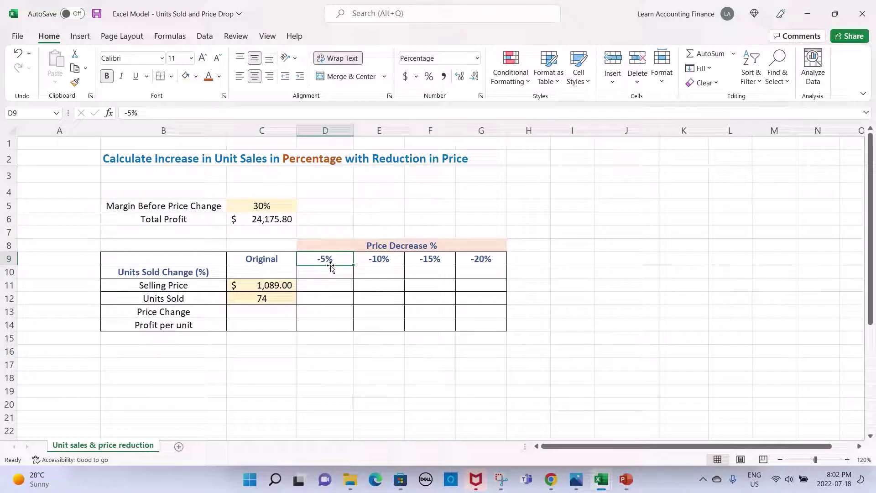
{"action": "left_click", "coordinate": [324, 287]}
{"action": "type", "text": "="}
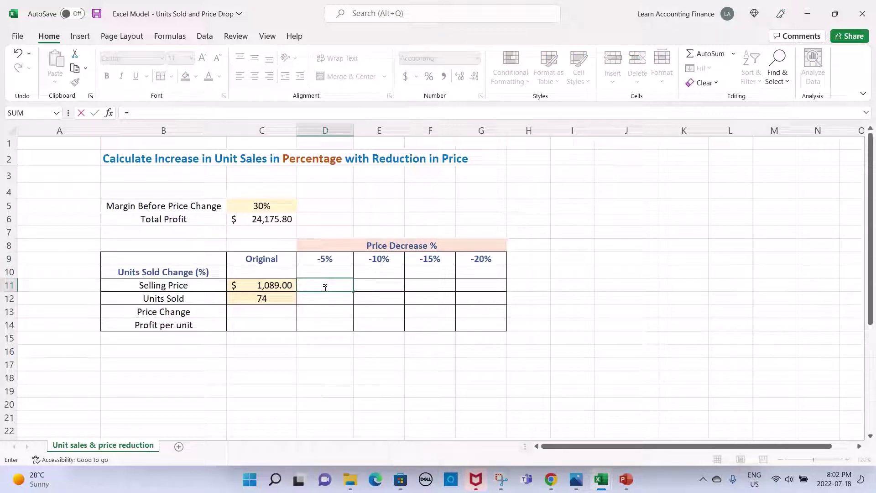
{"action": "key", "text": "Left"}
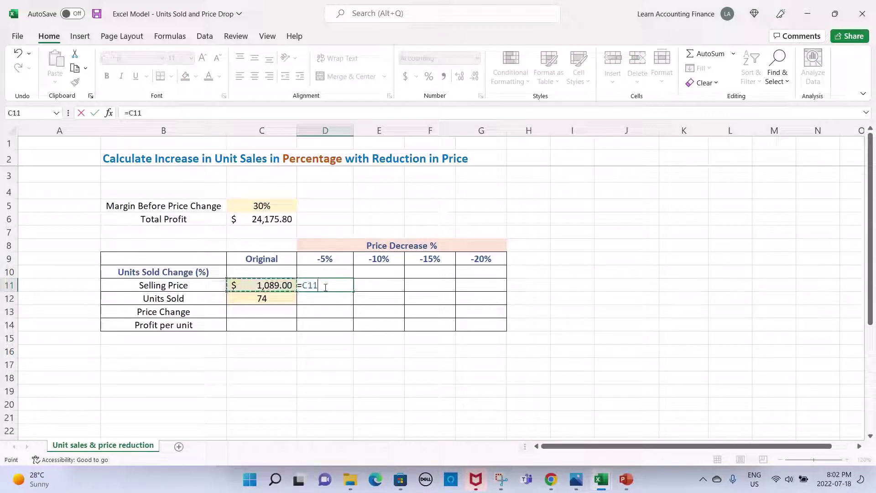
{"action": "key", "text": "F4"}
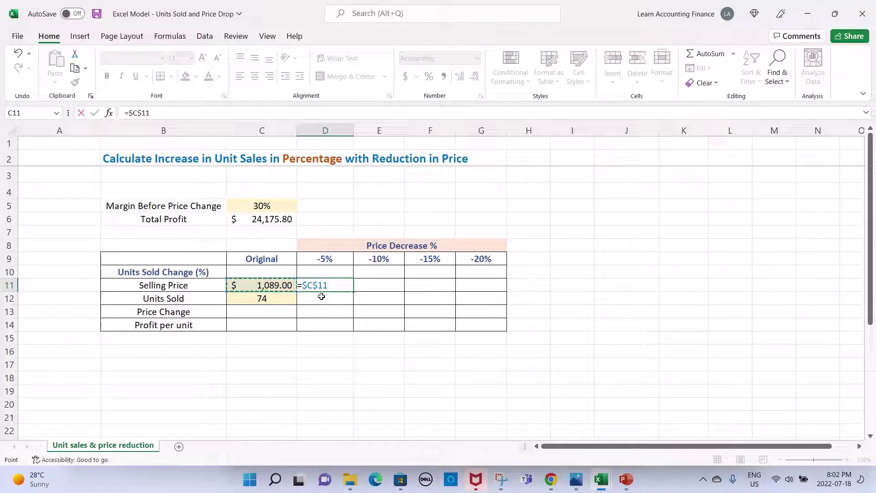
{"action": "type", "text": "*(1+"}
{"action": "left_click", "coordinate": [332, 262]}
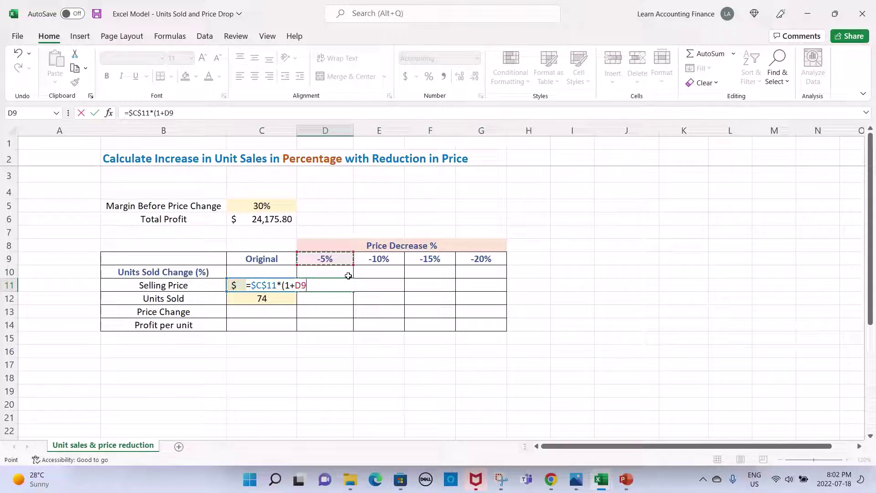
{"action": "type", "text": ")"}
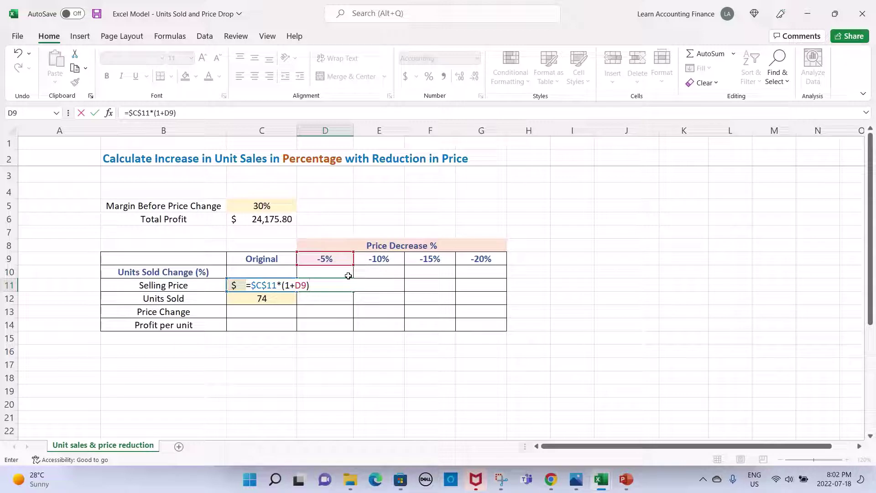
{"action": "key", "text": "Return"}
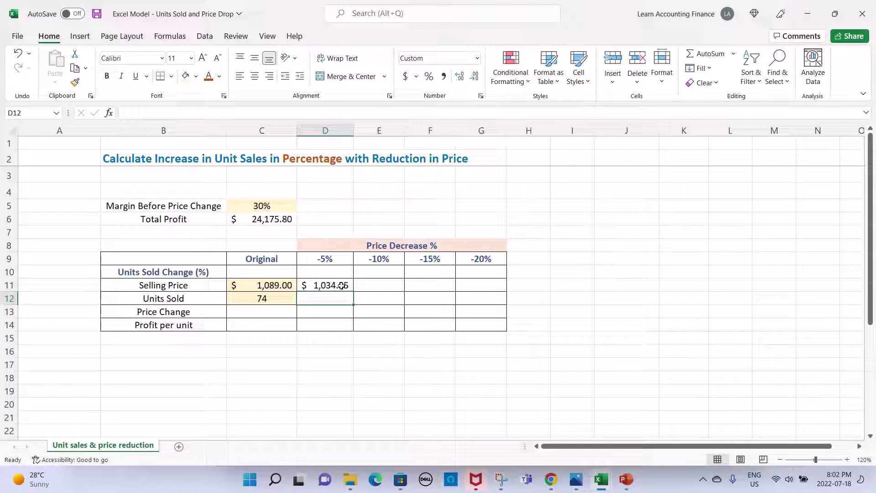
Step: Fill the selling price formula across to G11 and check the -20% price of $871.20
{"action": "left_click", "coordinate": [343, 287]}
{"action": "left_click_drag", "start_coordinate": [353, 292], "coordinate": [501, 282]}
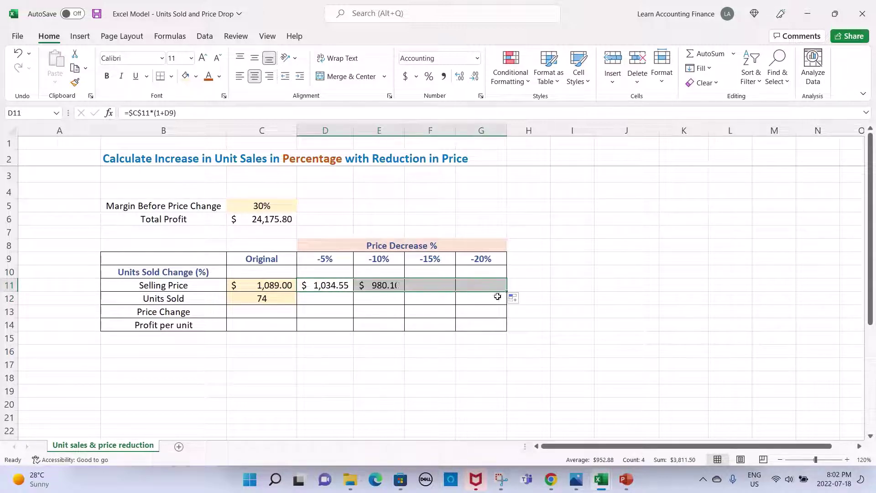
{"action": "left_click", "coordinate": [479, 286]}
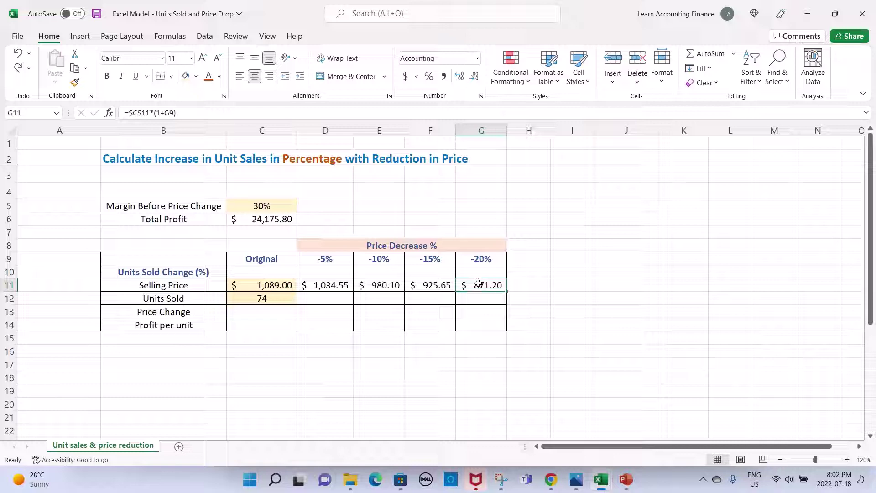
{"action": "double_click", "coordinate": [479, 284]}
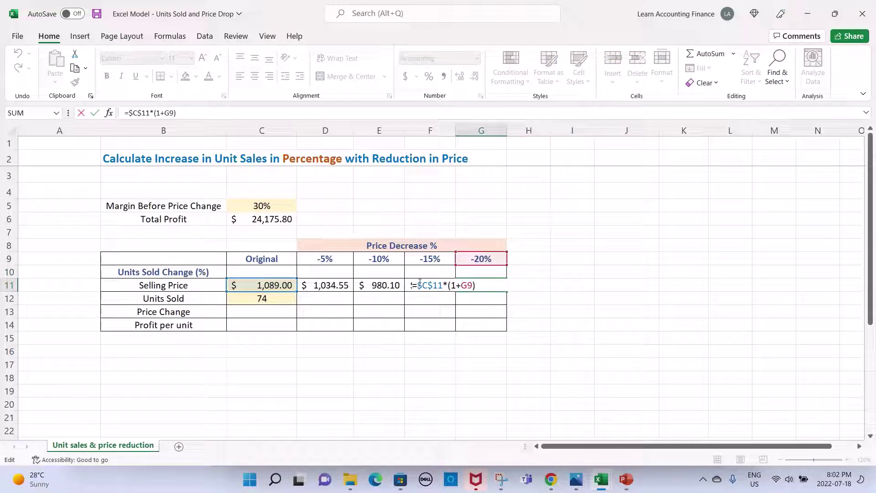
{"action": "key", "text": "Escape"}
{"action": "left_click", "coordinate": [345, 286]}
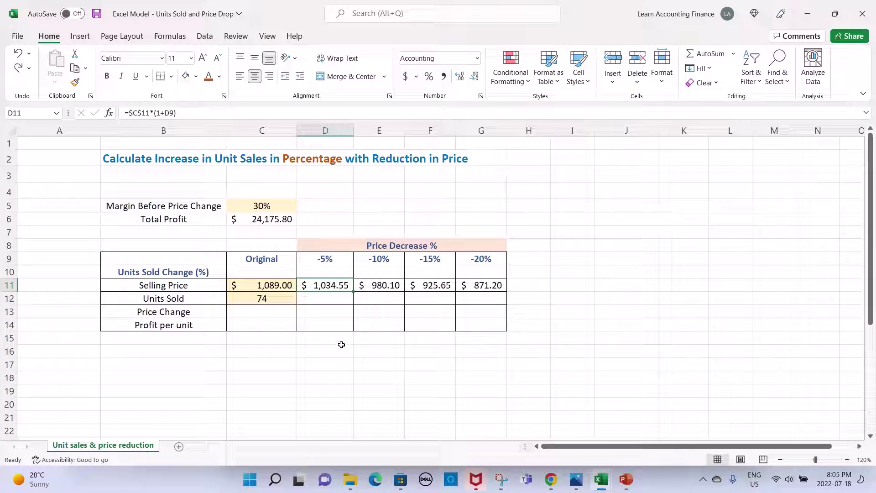
Step: Enter =D11-$C$11 in D13 for the -5% price change of -$54.45
{"action": "left_click", "coordinate": [158, 309]}
{"action": "left_click", "coordinate": [165, 323]}
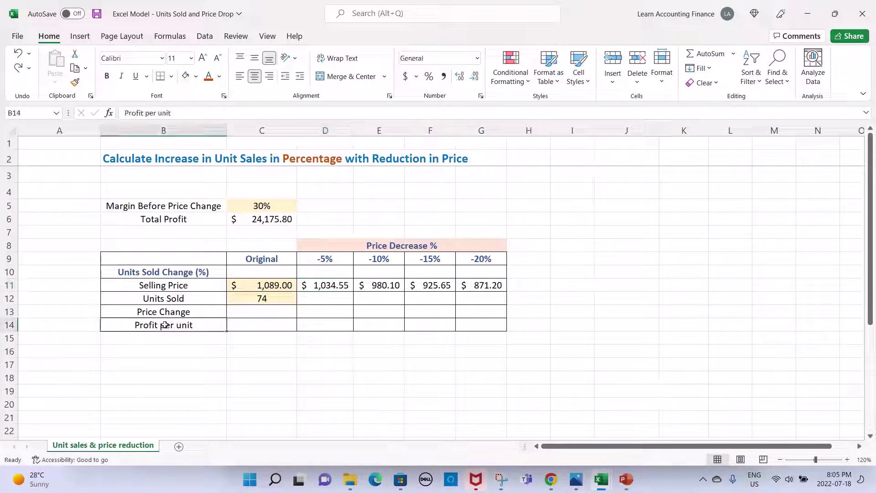
{"action": "left_click", "coordinate": [332, 311]}
{"action": "type", "text": "="}
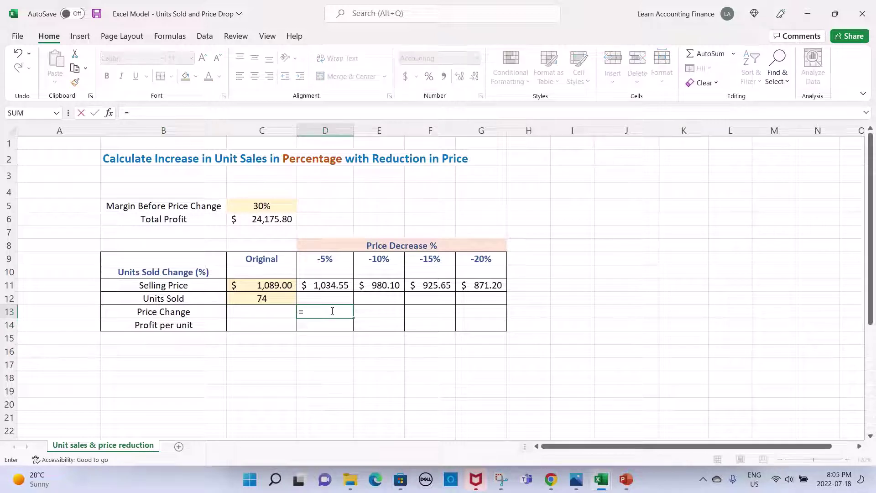
{"action": "key", "text": "Up"}
{"action": "key", "text": "Up"}
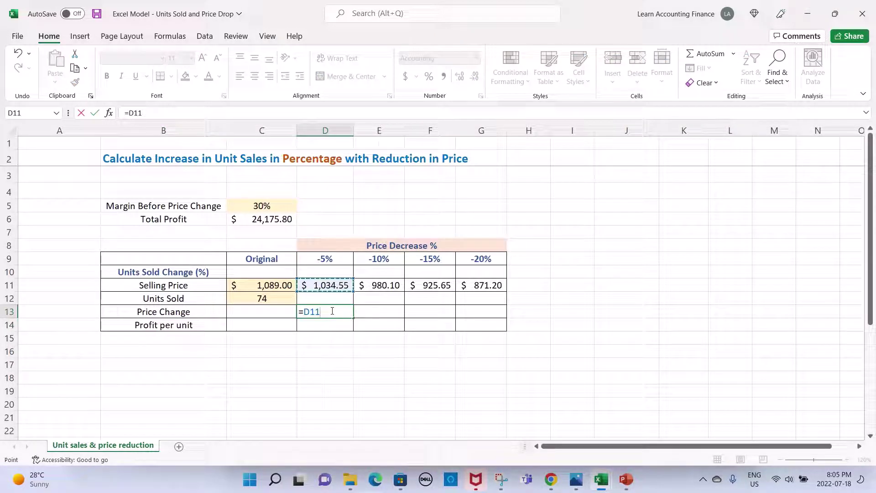
{"action": "type", "text": "-"}
{"action": "key", "text": "Left"}
{"action": "key", "text": "Left"}
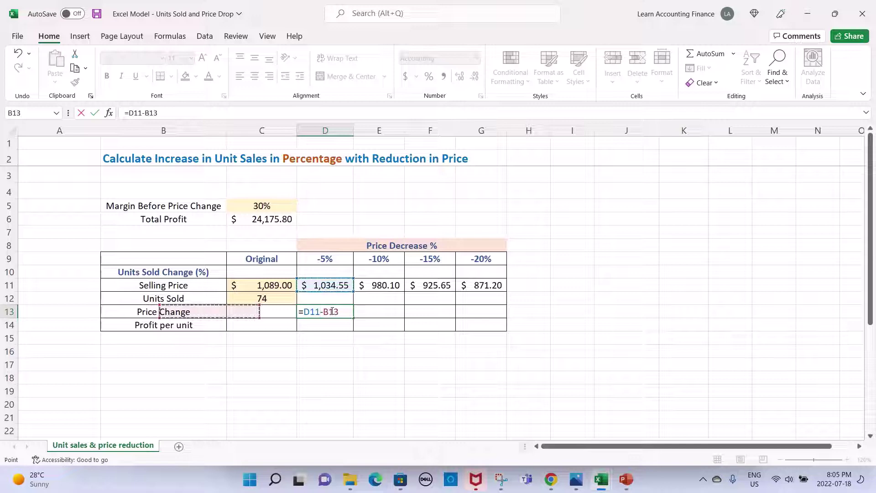
{"action": "key", "text": "Up"}
{"action": "key", "text": "Right"}
{"action": "key", "text": "Up"}
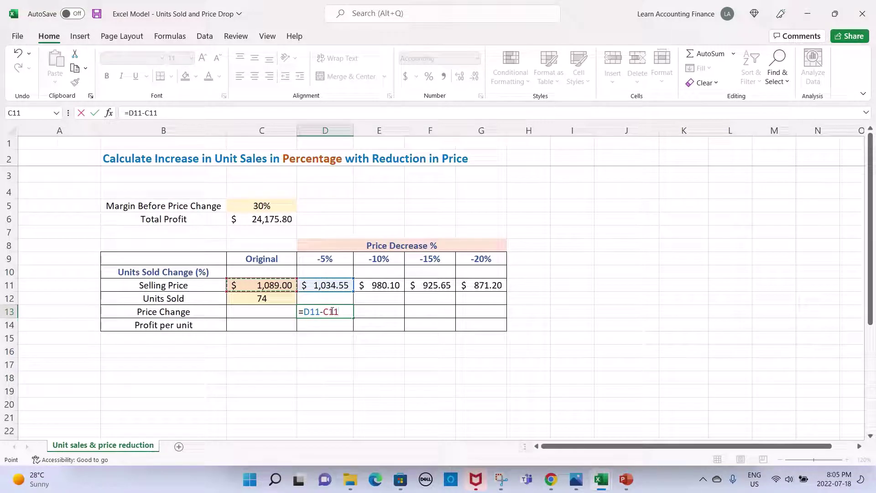
{"action": "key", "text": "F4"}
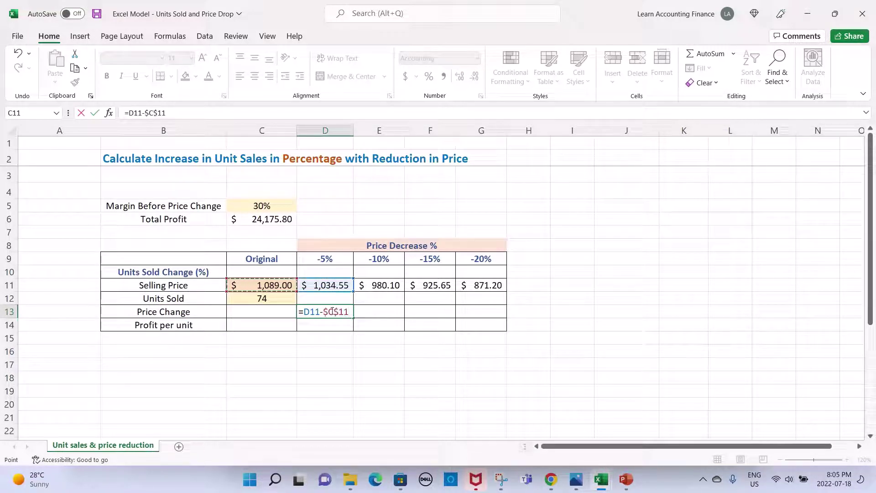
{"action": "key", "text": "Return"}
Step: Fill the price change formula across to G13, ending at -$217.80
{"action": "left_click", "coordinate": [303, 310]}
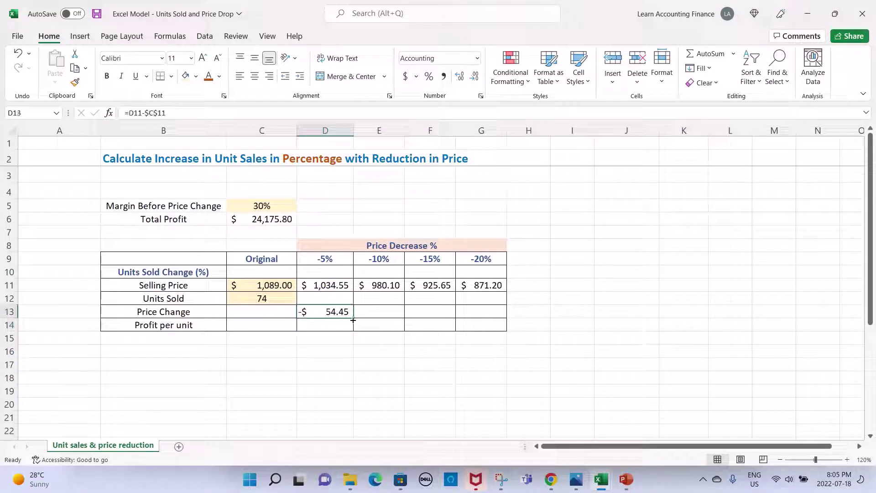
{"action": "left_click_drag", "start_coordinate": [353, 320], "coordinate": [489, 320]}
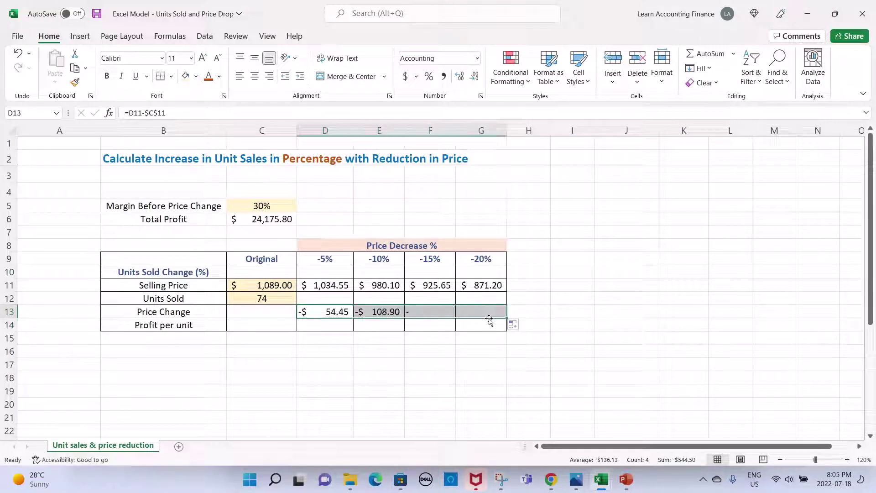
{"action": "key", "text": "Left"}
{"action": "key", "text": "Down"}
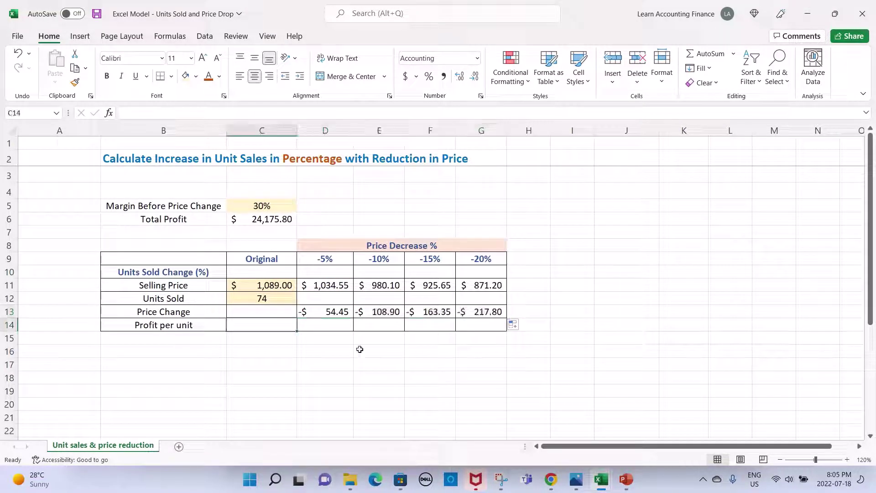
Step: Enter =C11*C5 in C14 for an original profit per unit of $326.70
{"action": "type", "text": "="}
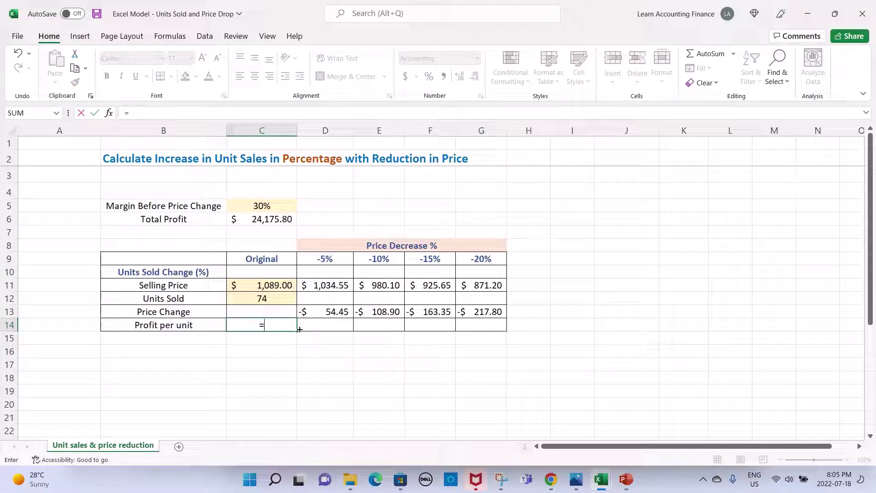
{"action": "left_click", "coordinate": [273, 287]}
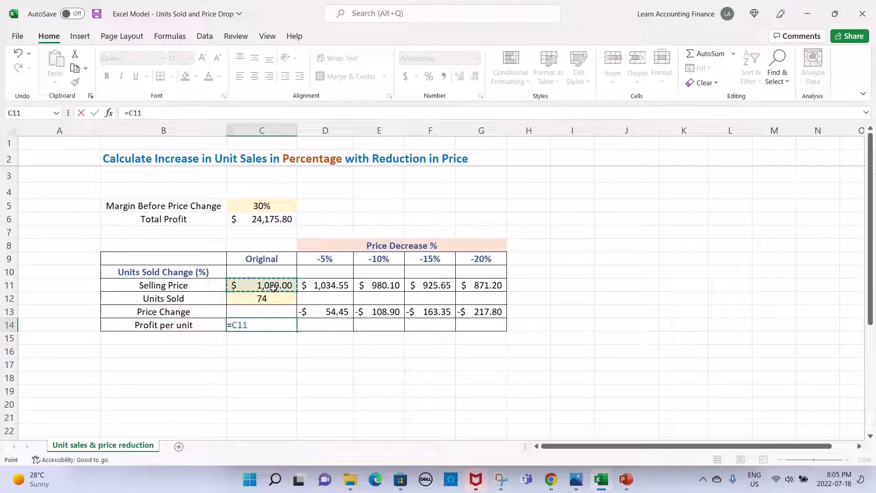
{"action": "type", "text": "*"}
{"action": "left_click", "coordinate": [270, 206]}
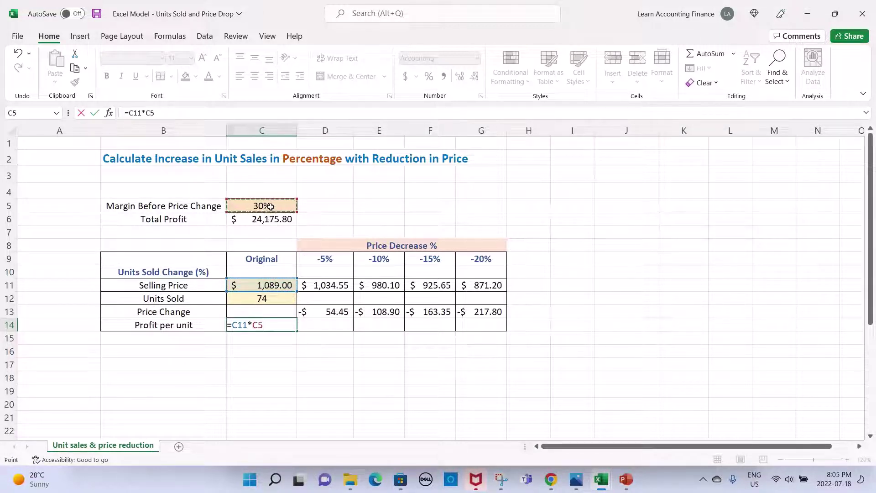
{"action": "key", "text": "Return"}
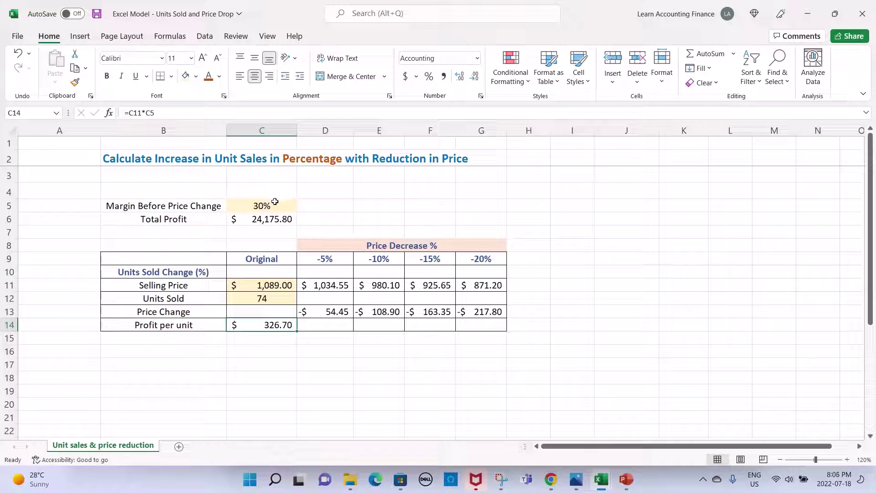
Step: Try a side calculation =C11-C14 below the table ($762.30), then clear it
{"action": "left_click", "coordinate": [282, 351]}
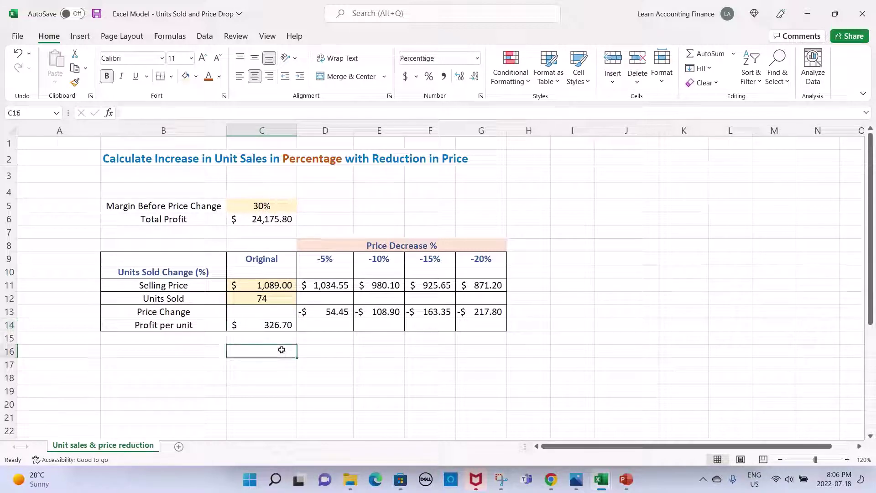
{"action": "type", "text": "="}
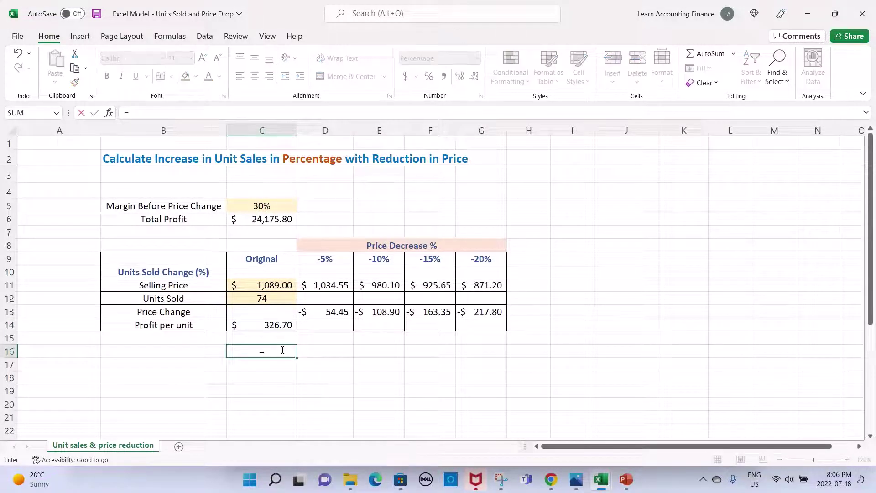
{"action": "key", "text": "Up"}
{"action": "key", "text": "Up"}
{"action": "key", "text": "Up"}
{"action": "key", "text": "Up"}
{"action": "key", "text": "Up"}
{"action": "type", "text": "-"}
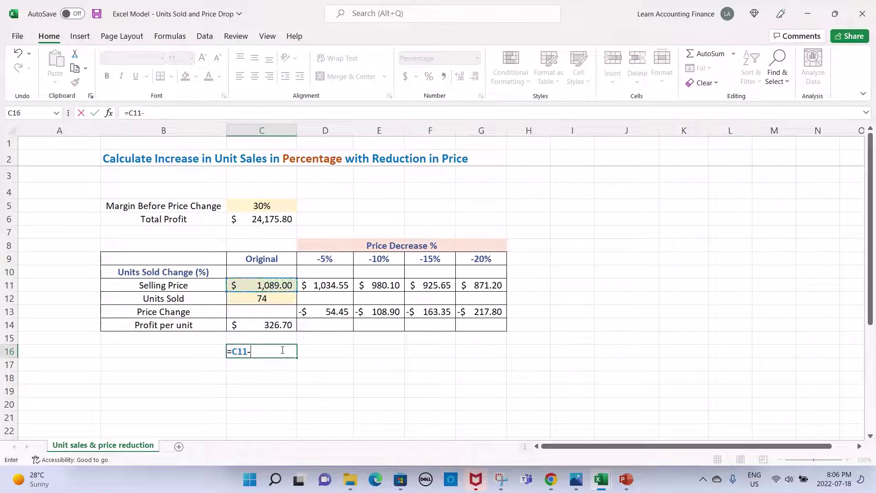
{"action": "key", "text": "Up"}
{"action": "key", "text": "Up"}
{"action": "key", "text": "Return"}
{"action": "left_click", "coordinate": [282, 350]}
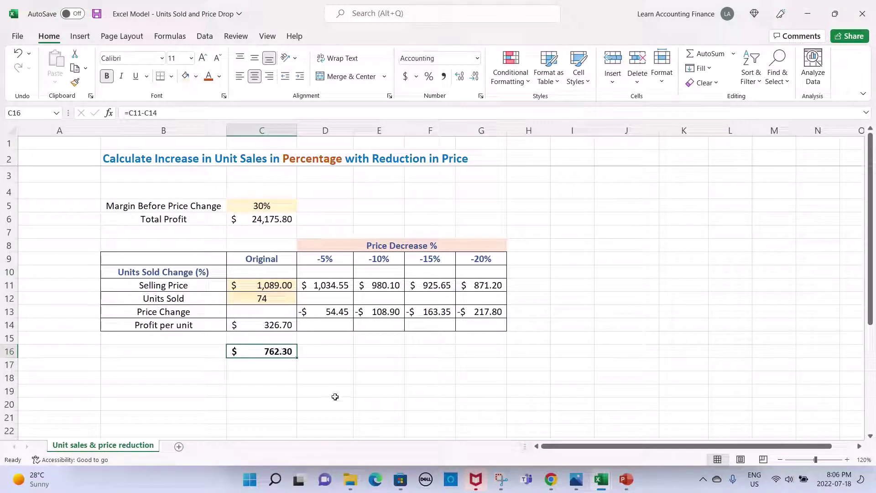
{"action": "key", "text": "Up"}
{"action": "key", "text": "Up"}
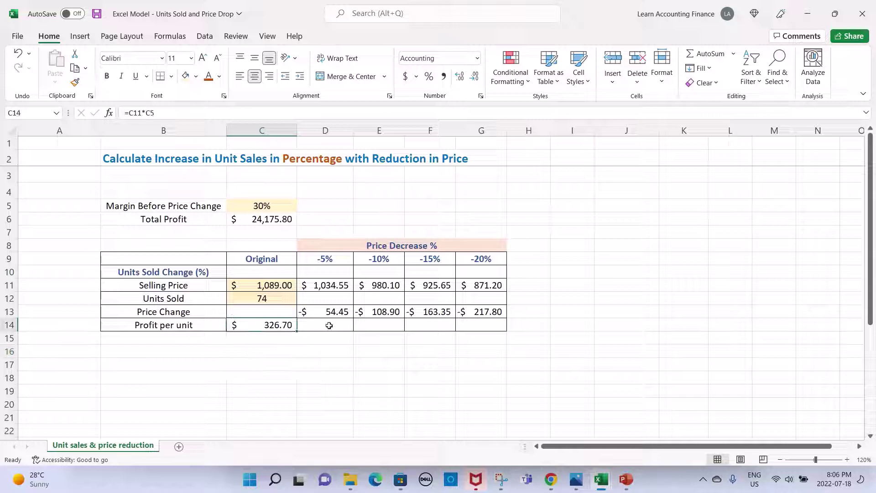
Step: Enter =$C$14+D13 in D14 and copy it to E14:G14: $272.25, $217.80, $163.35, $108.90
{"action": "left_click", "coordinate": [329, 325]}
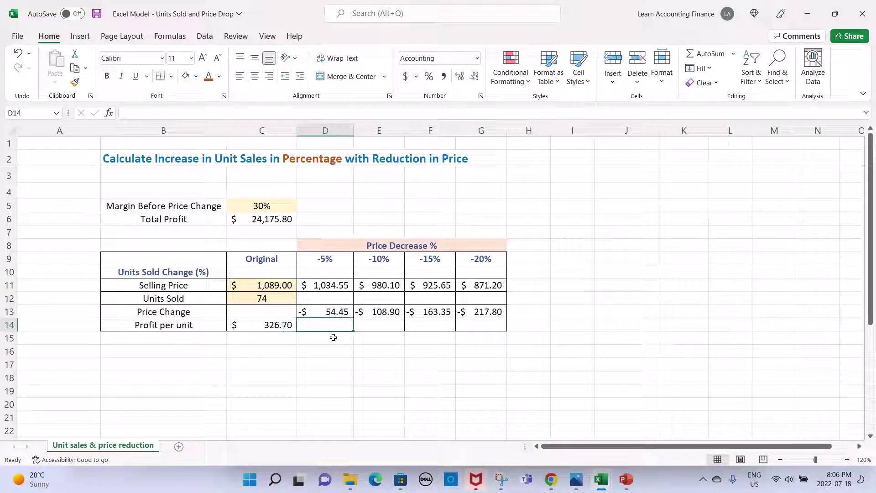
{"action": "type", "text": "="}
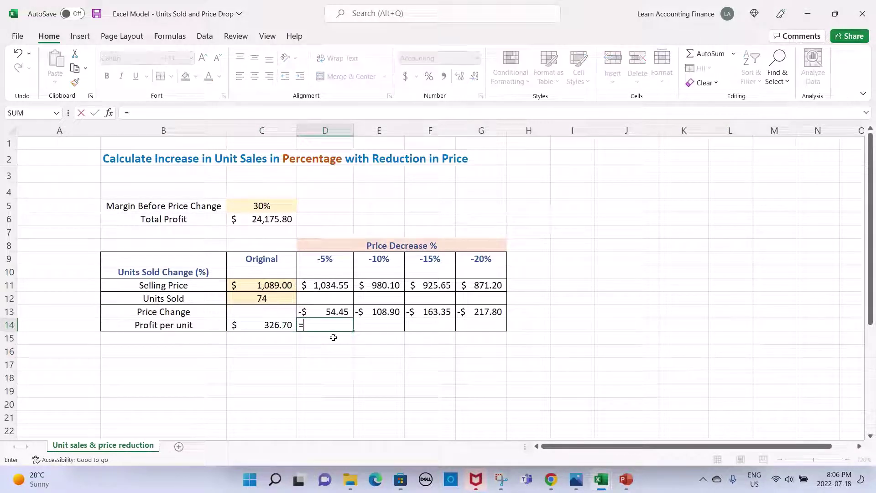
{"action": "key", "text": "Left"}
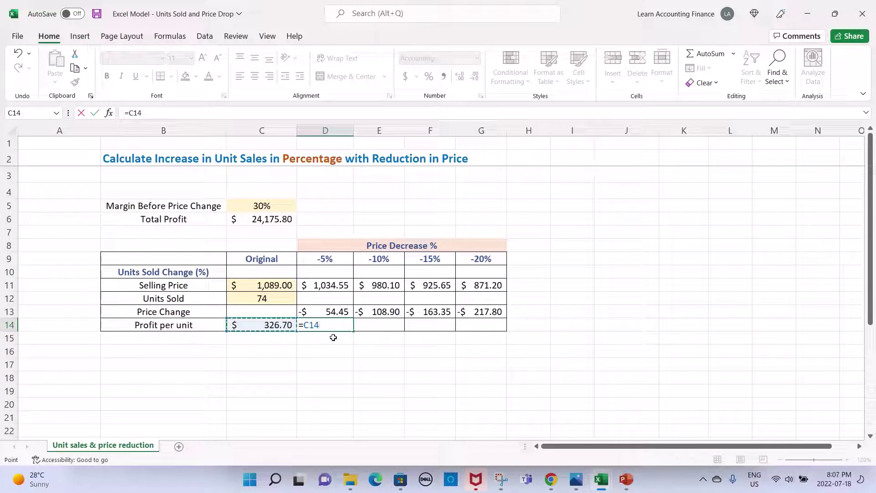
{"action": "type", "text": "+"}
{"action": "left_click", "coordinate": [322, 315]}
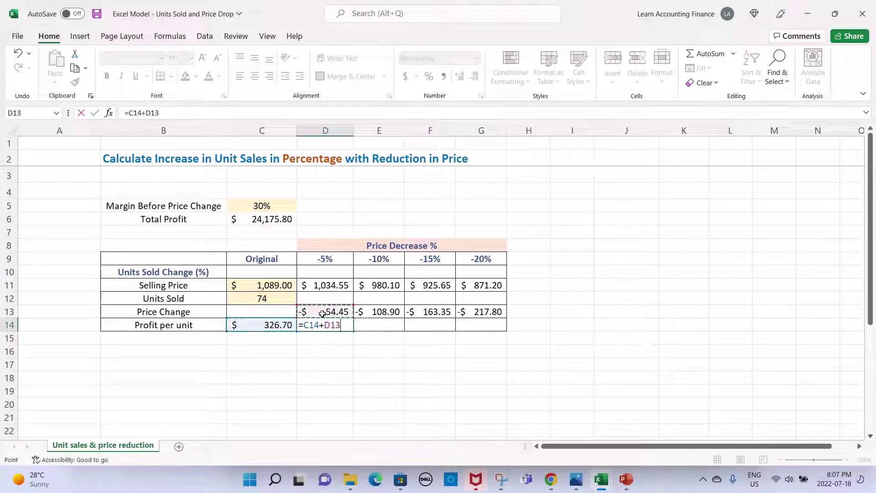
{"action": "key", "text": "ctrl+Return"}
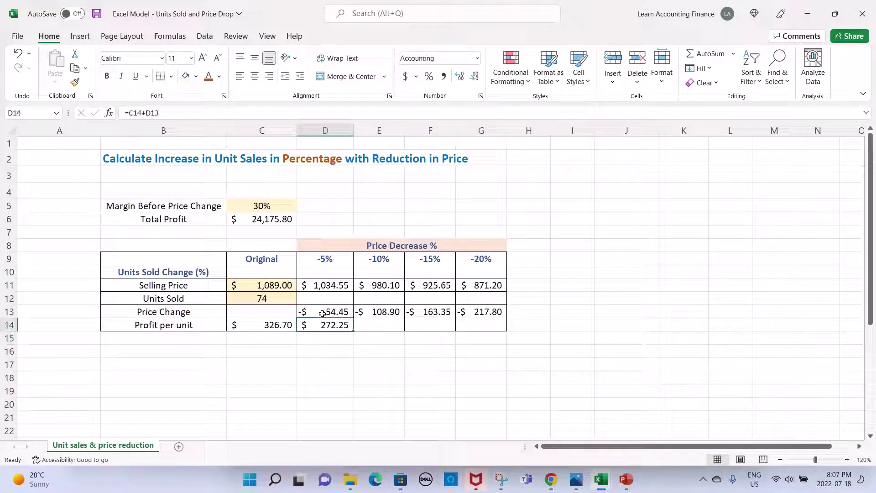
{"action": "key", "text": "ctrl+c"}
{"action": "key", "text": "Right"}
{"action": "key", "text": "shift+Right"}
{"action": "key", "text": "shift+Right"}
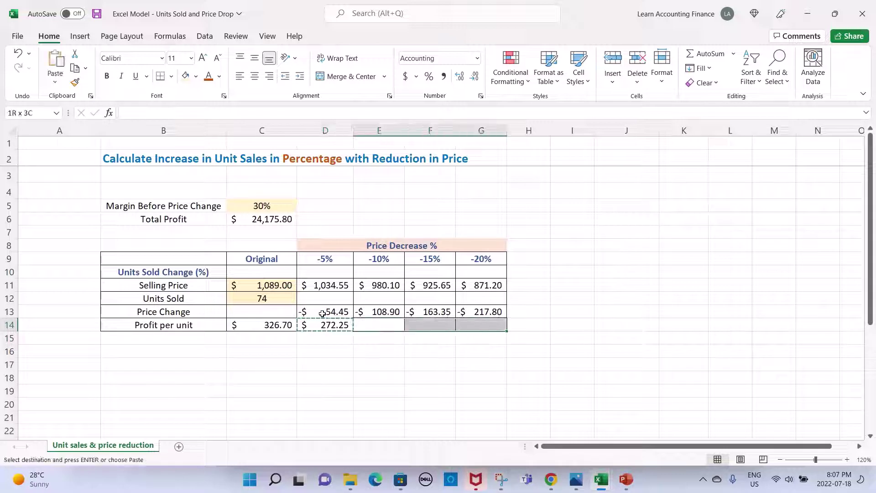
{"action": "key", "text": "ctrl+v"}
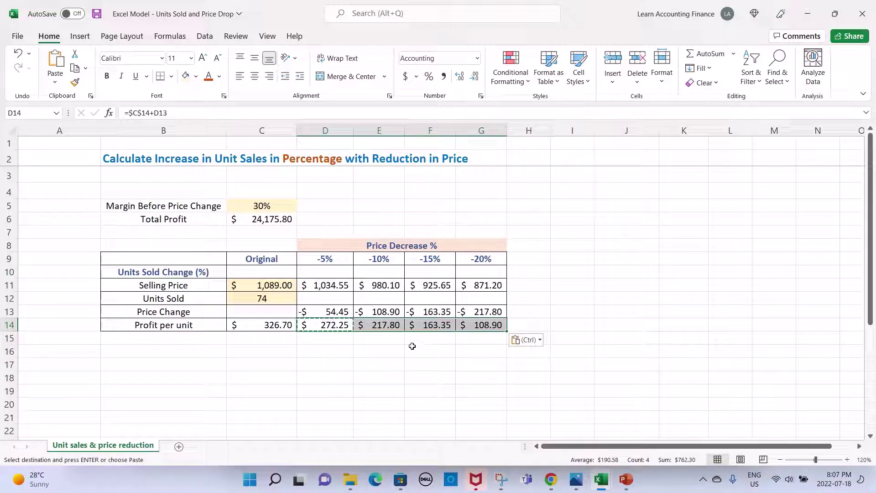
{"action": "left_click", "coordinate": [389, 326]}
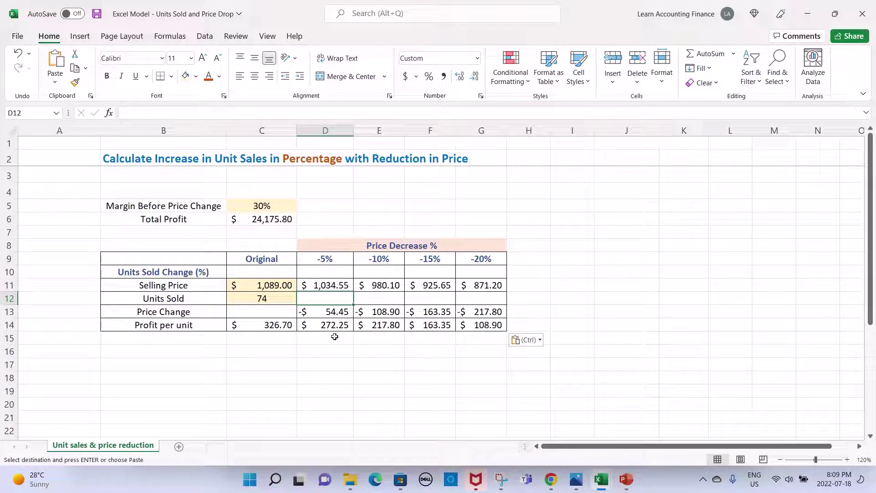
Step: Enter =$C$6/D14 in D12 and paste it across to G12: 88.8, 111.0, 148.0, 222.0
{"action": "key", "text": "Escape"}
{"action": "type", "text": "="}
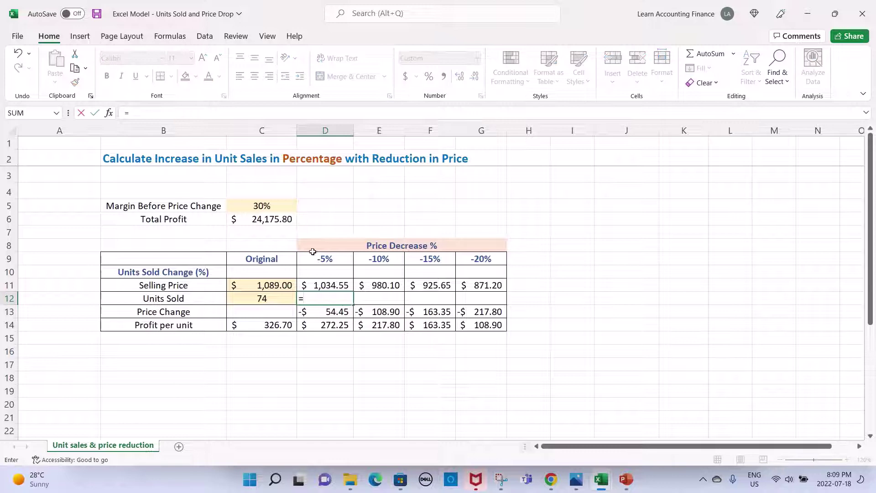
{"action": "left_click", "coordinate": [278, 219]}
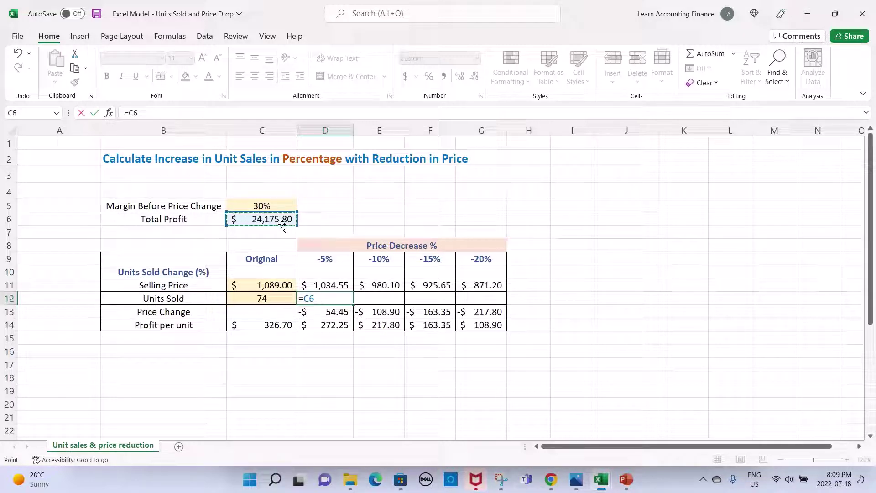
{"action": "type", "text": "/"}
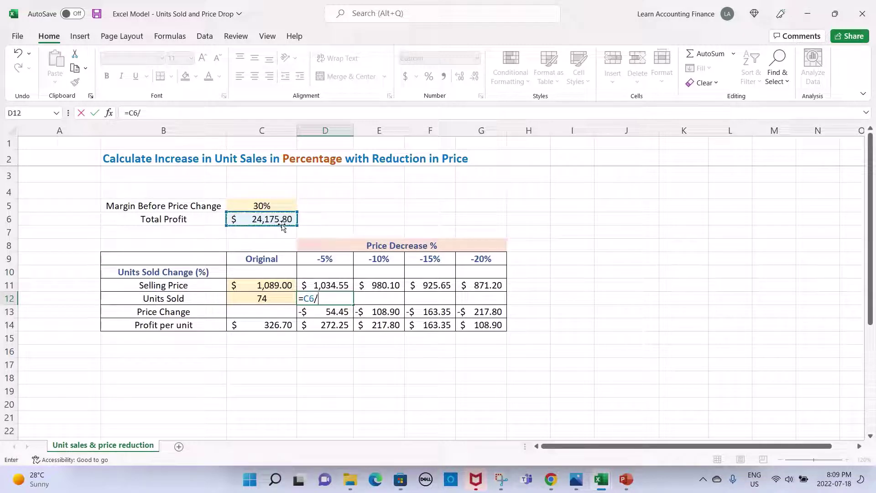
{"action": "left_click", "coordinate": [328, 327]}
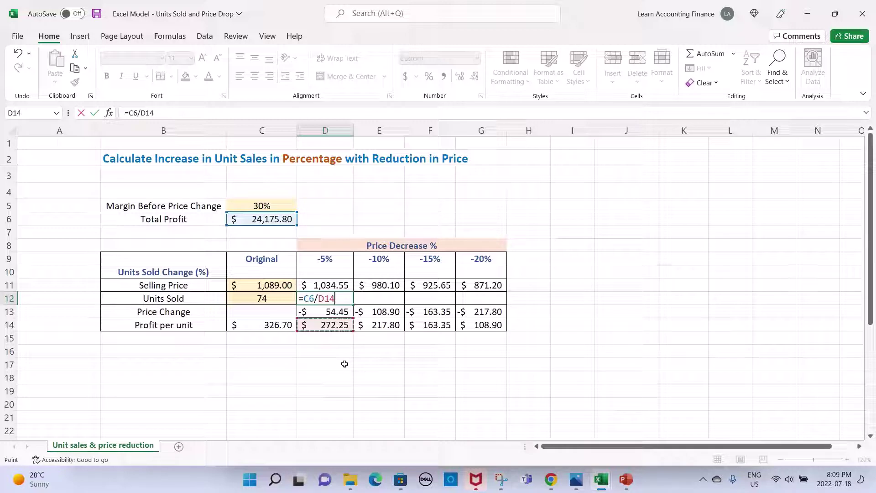
{"action": "key", "text": "Return"}
{"action": "left_click", "coordinate": [337, 300]}
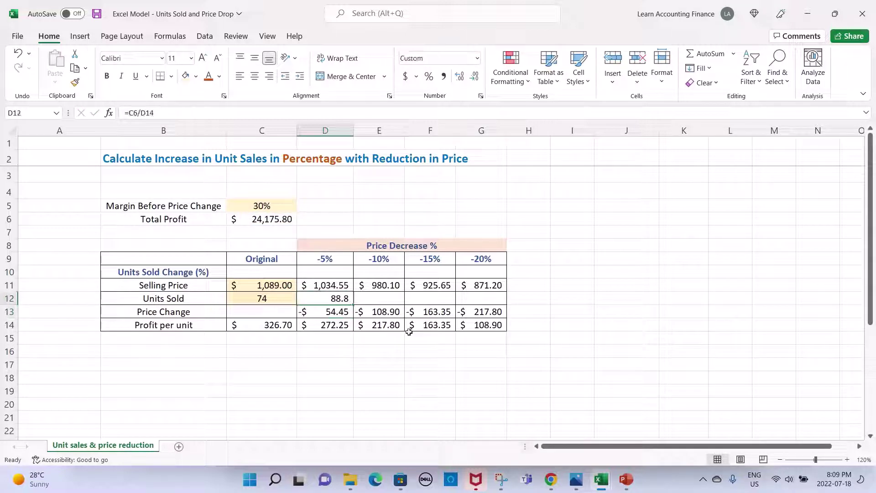
{"action": "key", "text": "ctrl+c"}
{"action": "key", "text": "shift+Right"}
{"action": "key", "text": "shift+Right"}
{"action": "key", "text": "shift+Right"}
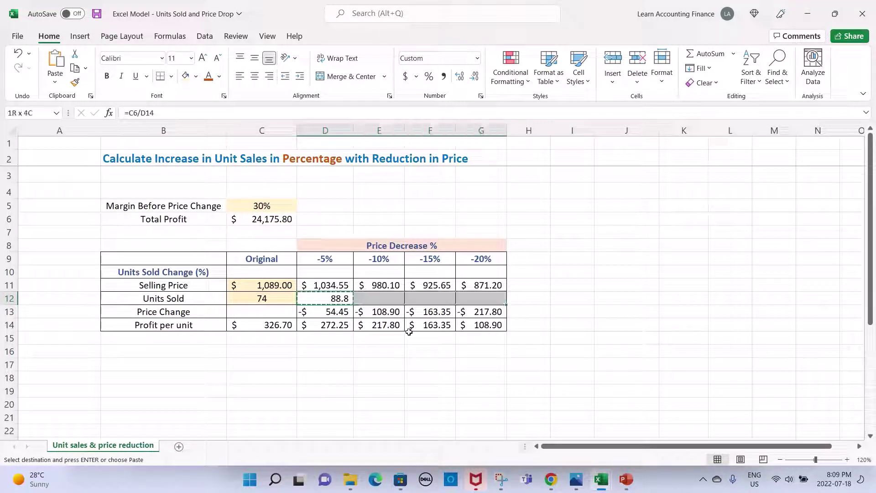
{"action": "key", "text": "ctrl+v"}
{"action": "key", "text": "Right"}
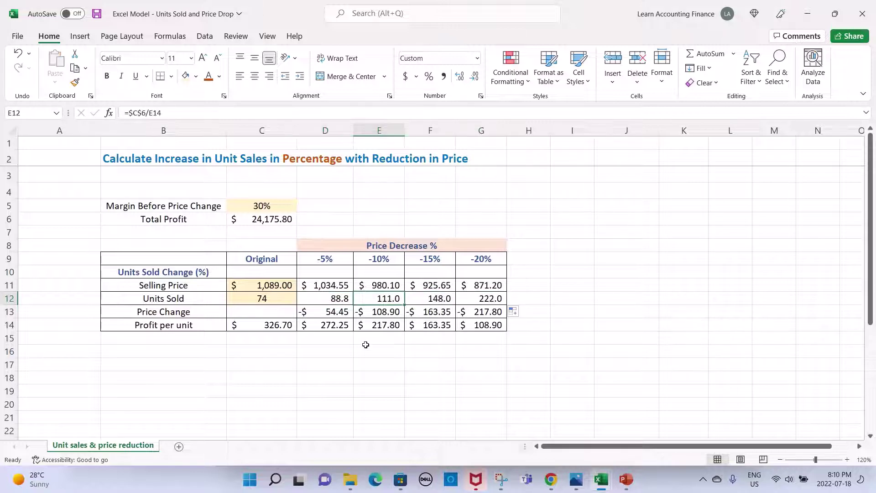
Step: Enter =D12/$C$12-1 in D10 for the -5% cut's 20% unit-sales increase
{"action": "left_click", "coordinate": [326, 275]}
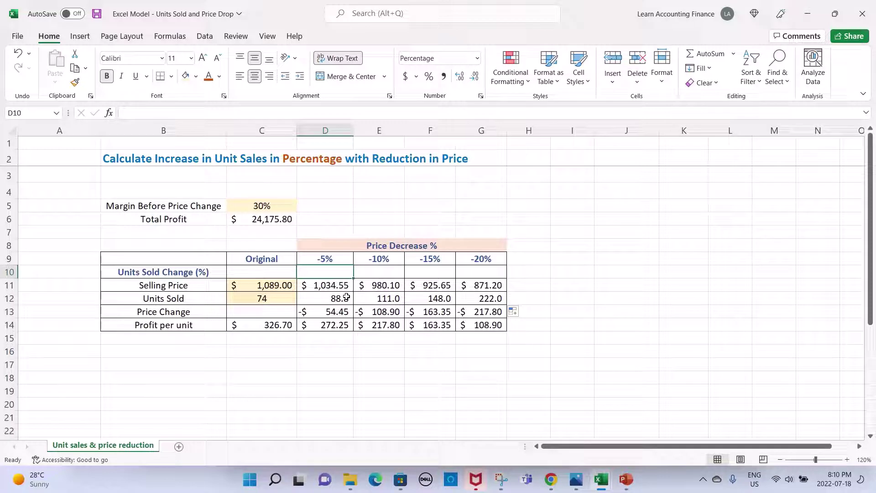
{"action": "type", "text": "="}
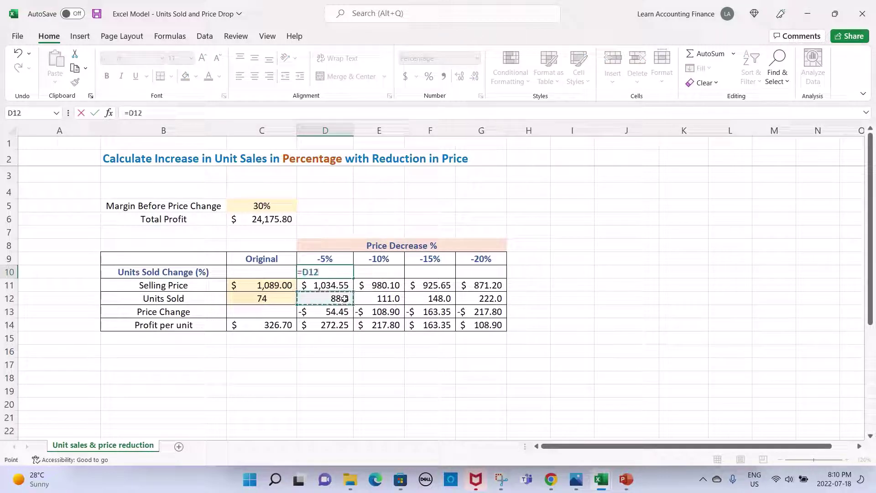
{"action": "type", "text": "/"}
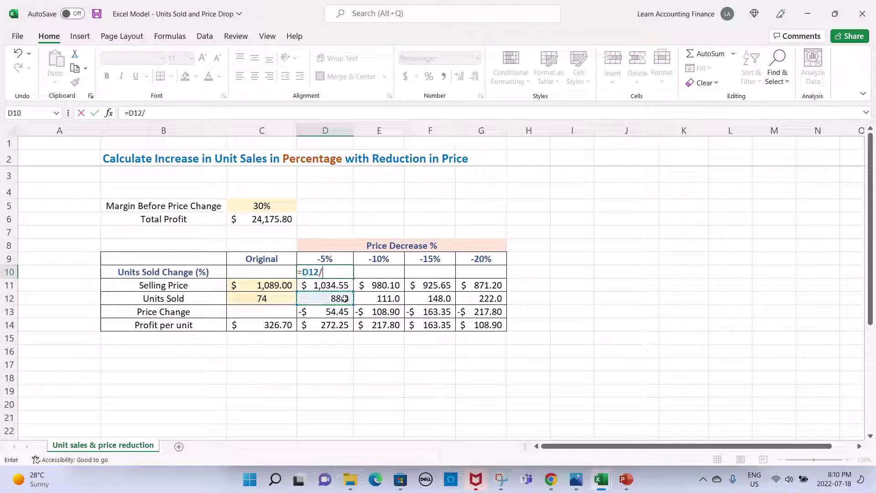
{"action": "left_click", "coordinate": [281, 300]}
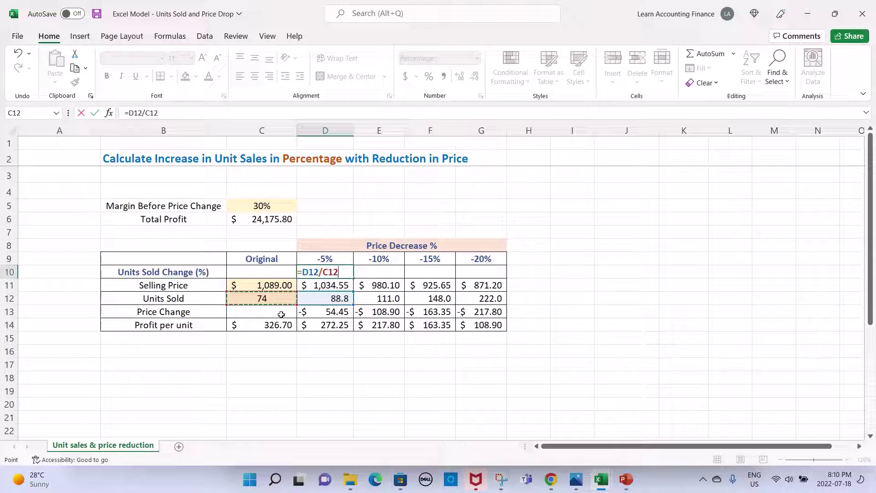
{"action": "key", "text": "F4"}
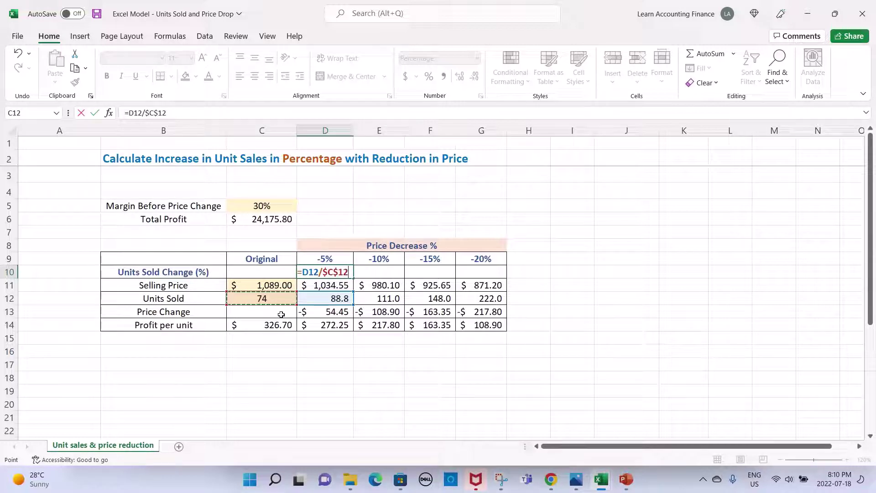
{"action": "type", "text": "-1"}
{"action": "key", "text": "Return"}
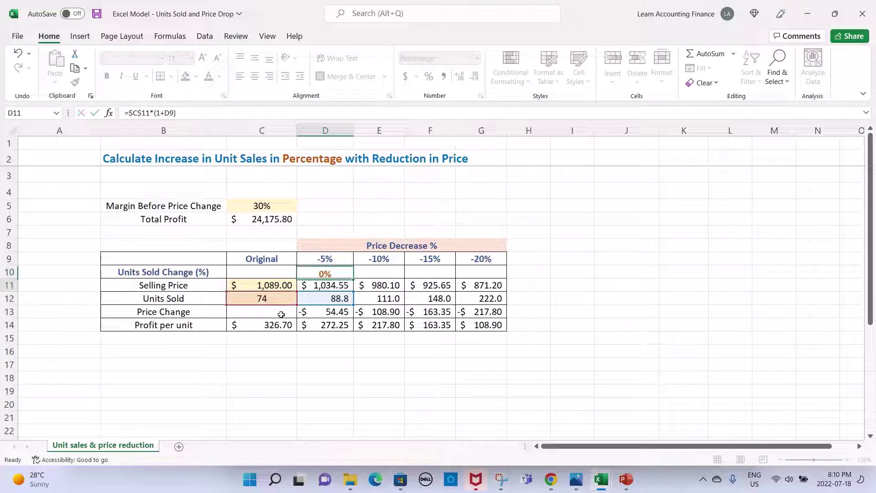
Step: Check the D10 result against the -5% price cut and the 30% margin
{"action": "key", "text": "Up"}
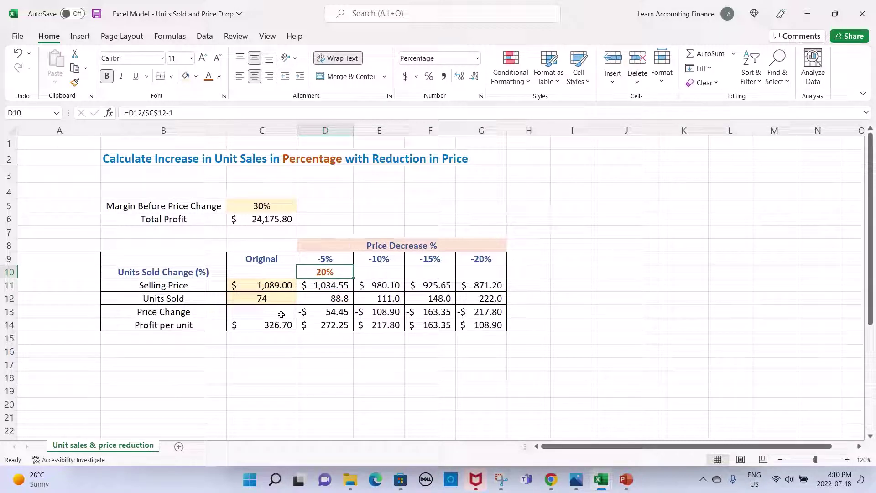
{"action": "key", "text": "Up"}
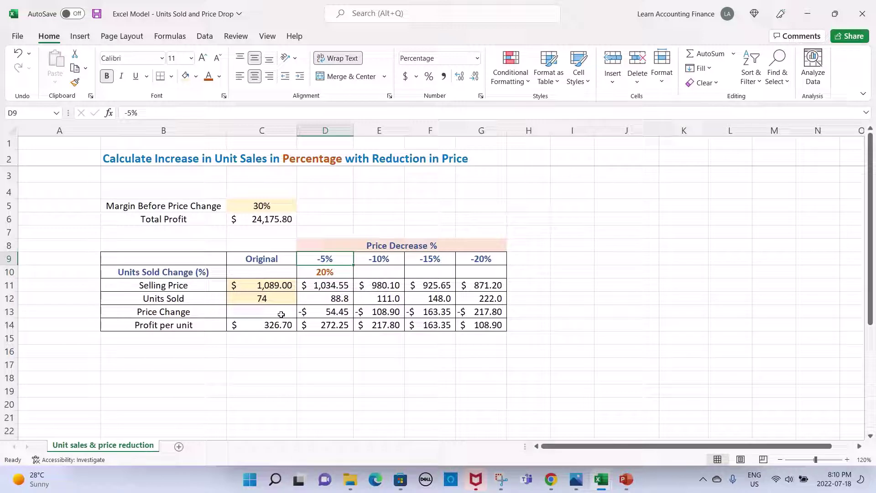
{"action": "key", "text": "Down"}
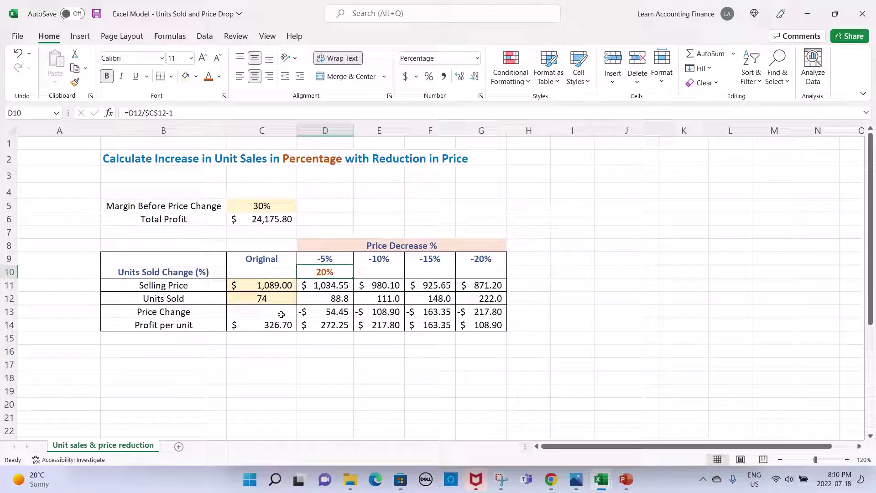
{"action": "left_click", "coordinate": [263, 208]}
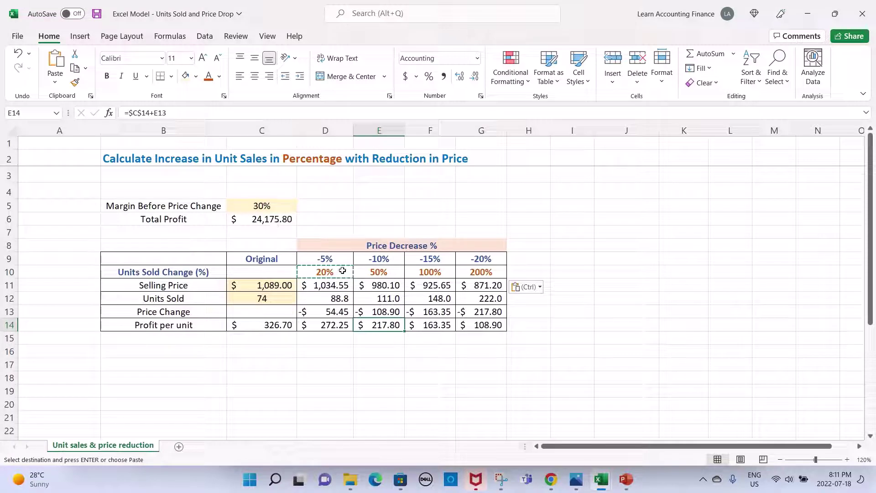
{"action": "left_click", "coordinate": [274, 219]}
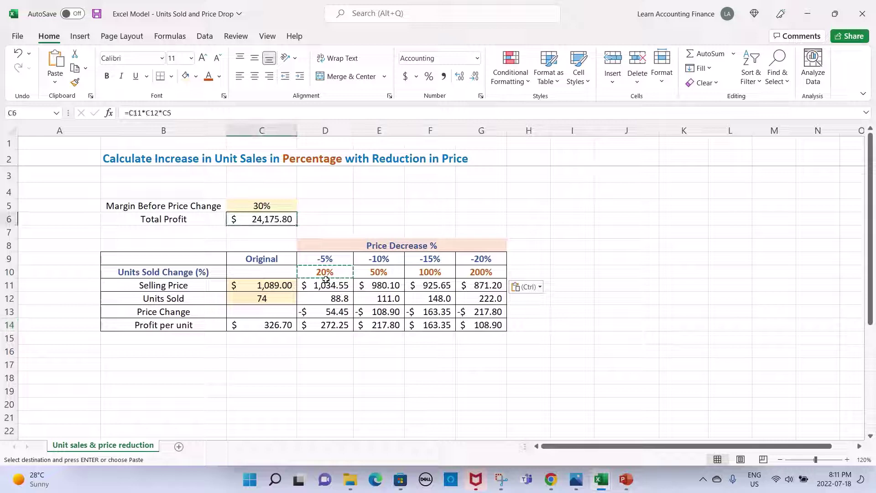
{"action": "left_click", "coordinate": [324, 258]}
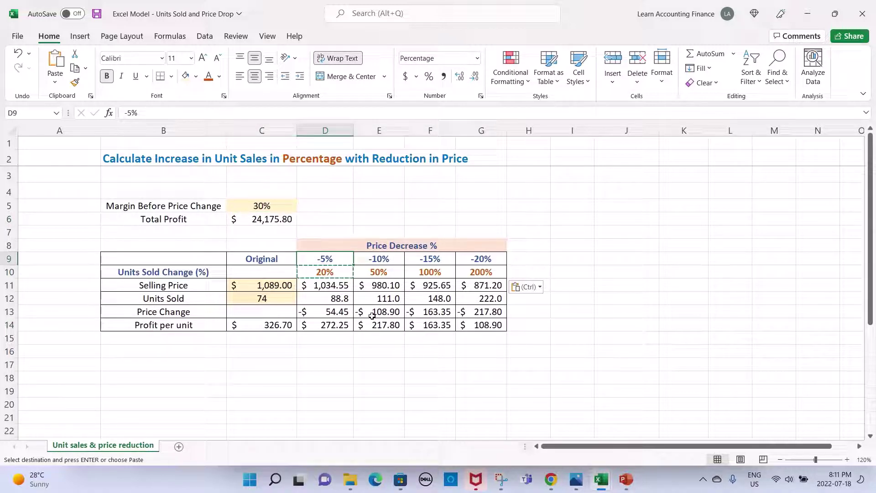
{"action": "type", "text": "10"}
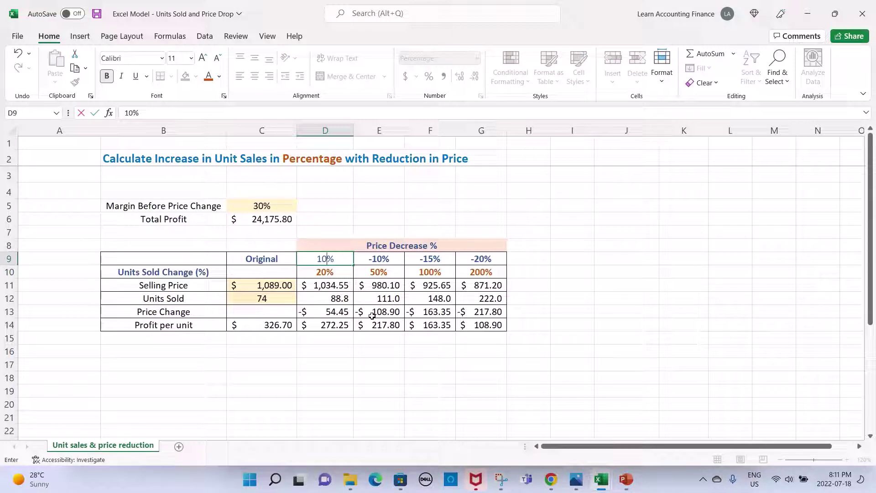
{"action": "key", "text": "Return"}
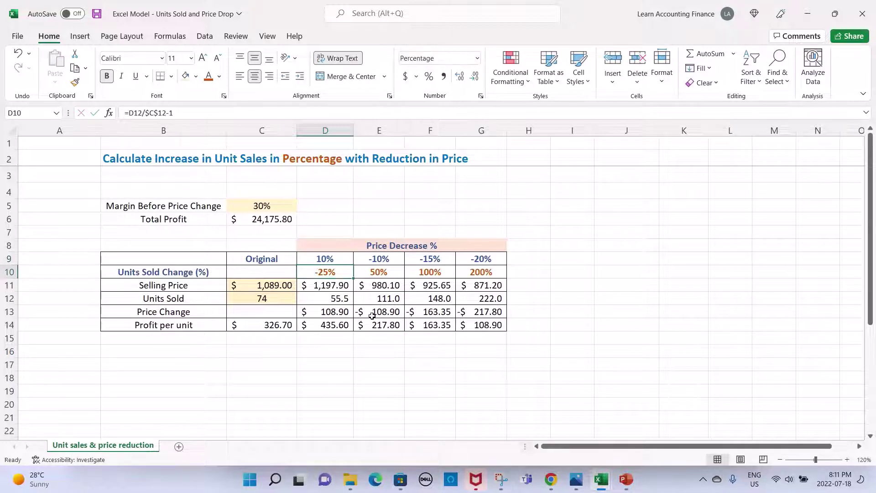
{"action": "left_click", "coordinate": [340, 302]}
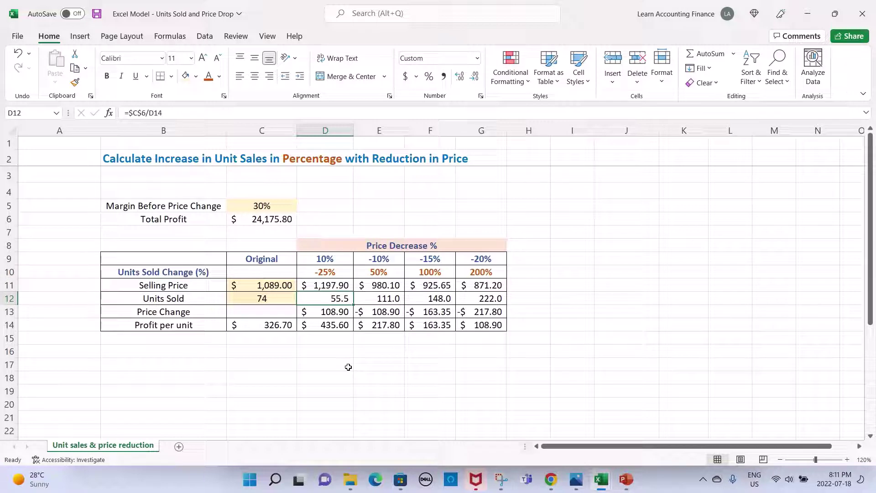
{"action": "key", "text": "Up"}
{"action": "key", "text": "Up"}
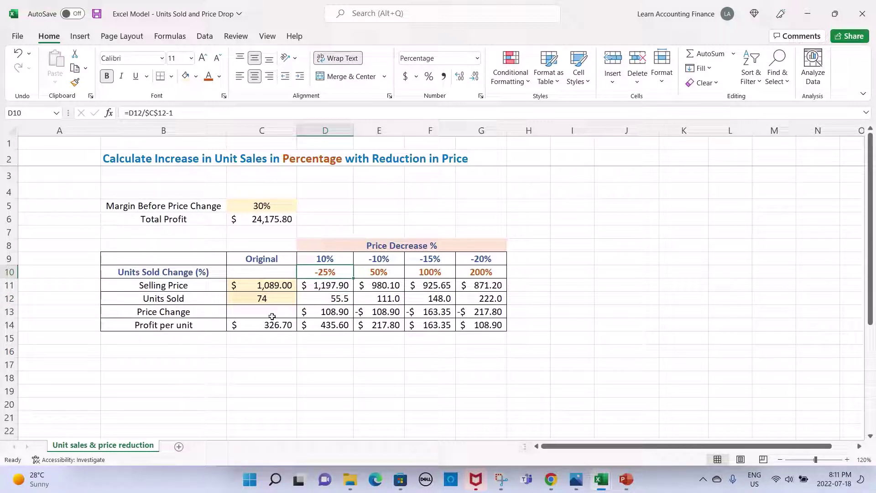
{"action": "left_click", "coordinate": [267, 302]}
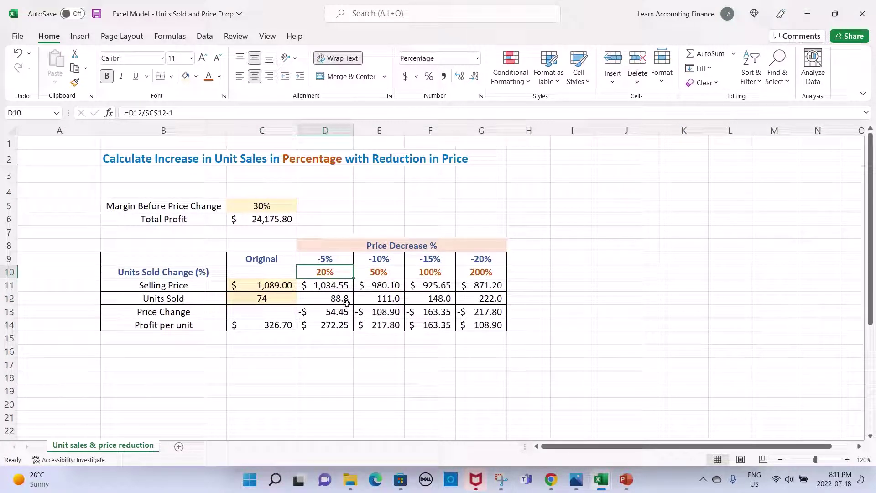
Step: Review the current selling price, units sold, margin and row-10 percentages
{"action": "left_click", "coordinate": [274, 287]}
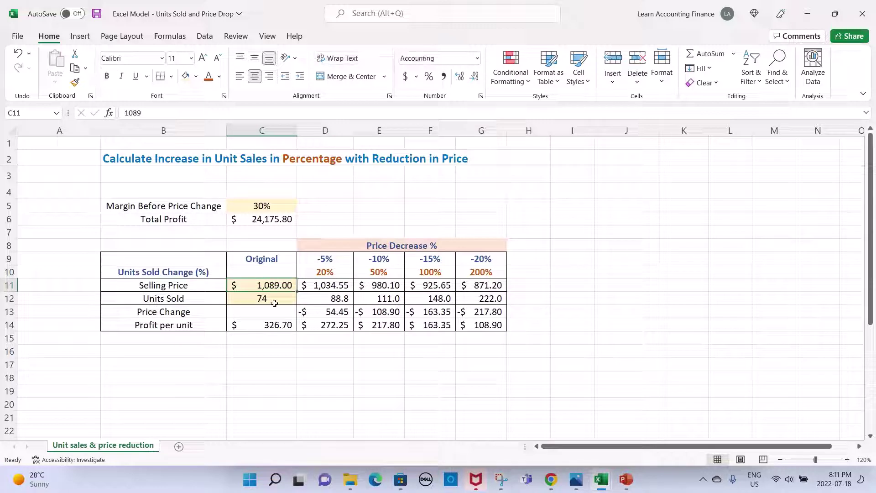
{"action": "left_click", "coordinate": [275, 301]}
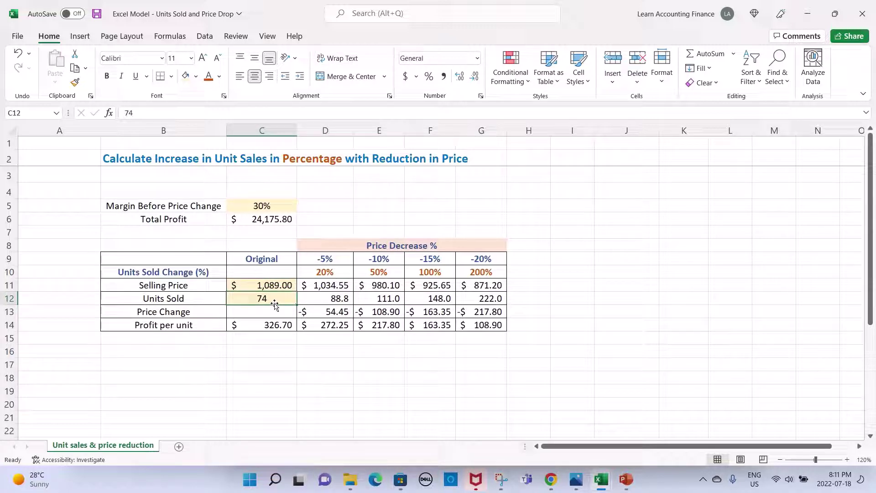
{"action": "left_click_drag", "start_coordinate": [336, 271], "coordinate": [493, 272]}
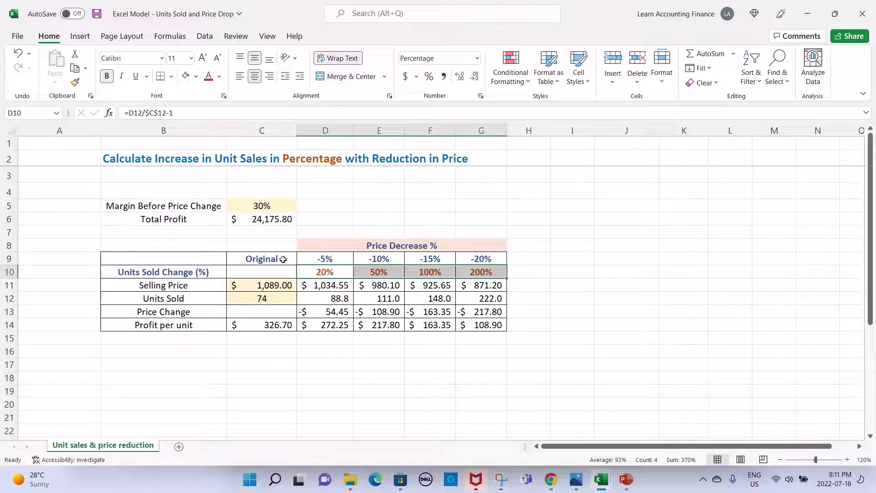
{"action": "left_click", "coordinate": [260, 205]}
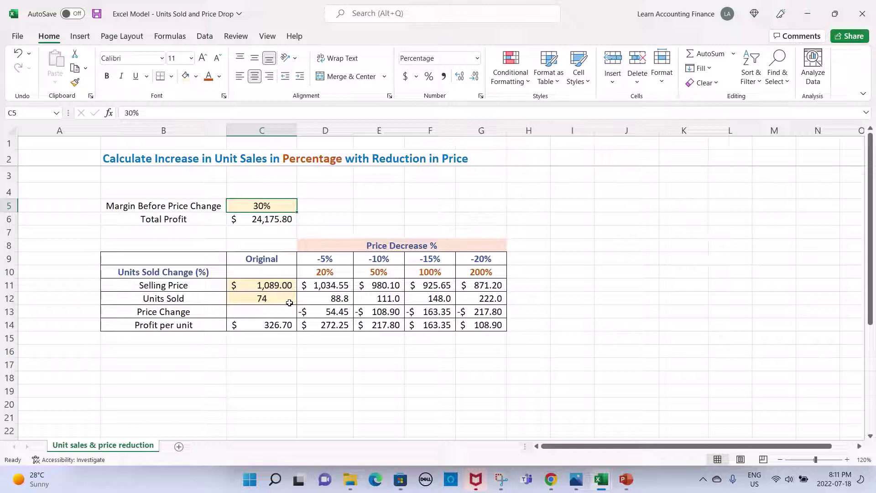
Step: Change the original selling price to 2000 and original units sold to 100
{"action": "left_click", "coordinate": [277, 287]}
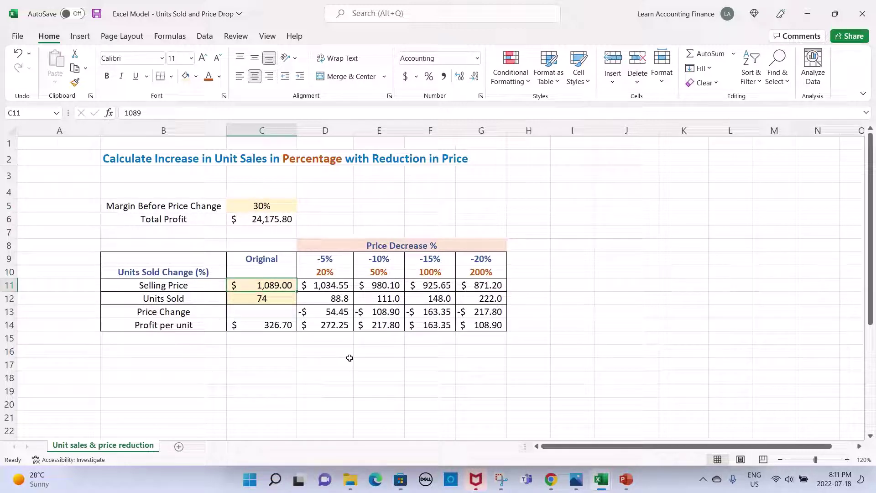
{"action": "type", "text": "2000"}
{"action": "key", "text": "Return"}
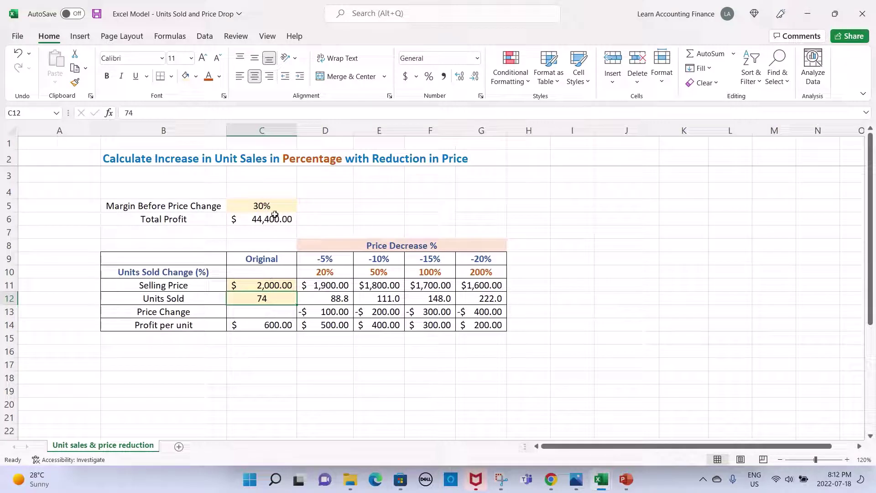
{"action": "left_click_drag", "start_coordinate": [314, 274], "coordinate": [487, 267]}
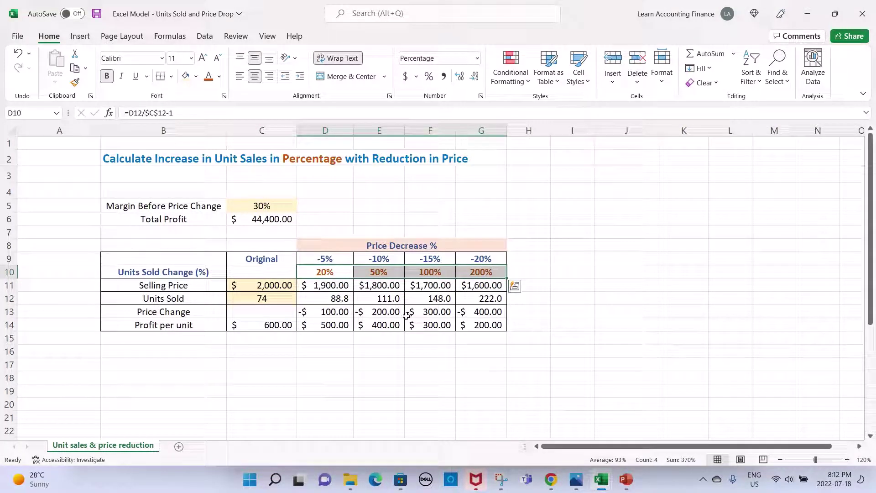
{"action": "left_click", "coordinate": [278, 299]}
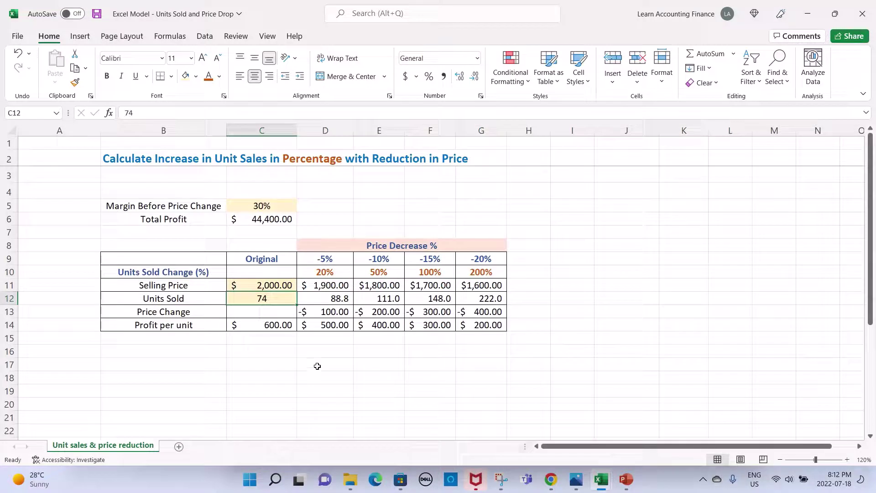
{"action": "type", "text": "100"}
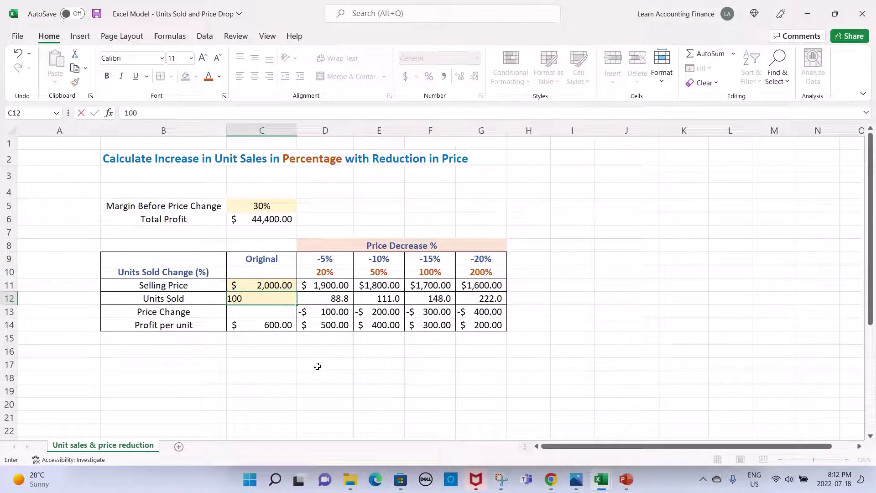
{"action": "key", "text": "Return"}
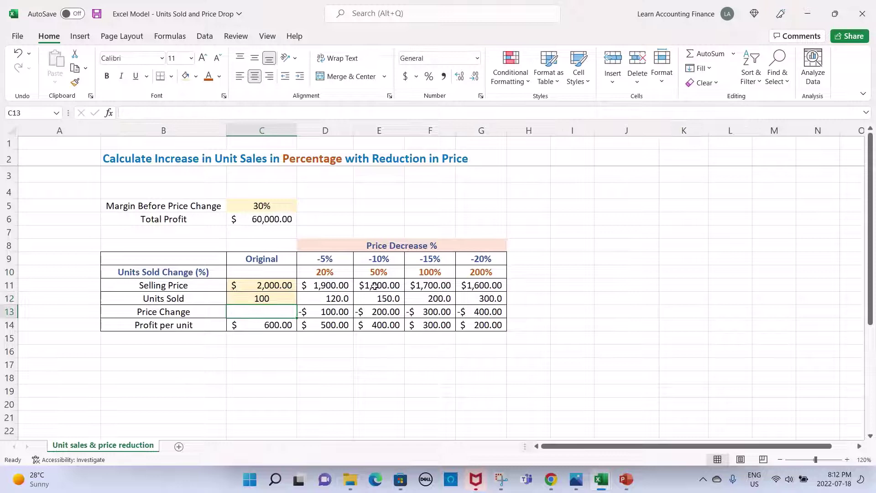
Step: Set the margin to 50% and review the recalculated 11% to 67% unit increases
{"action": "left_click", "coordinate": [261, 206]}
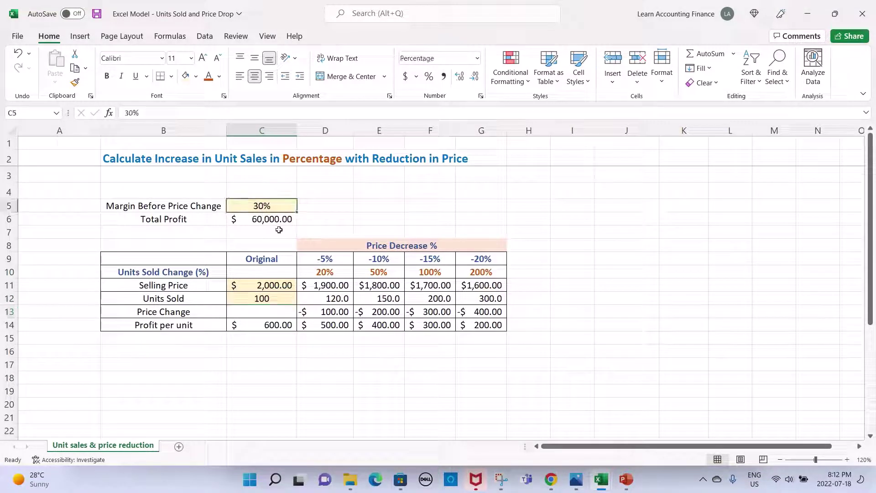
{"action": "type", "text": "50"}
{"action": "left_click_drag", "start_coordinate": [301, 271], "coordinate": [475, 266]}
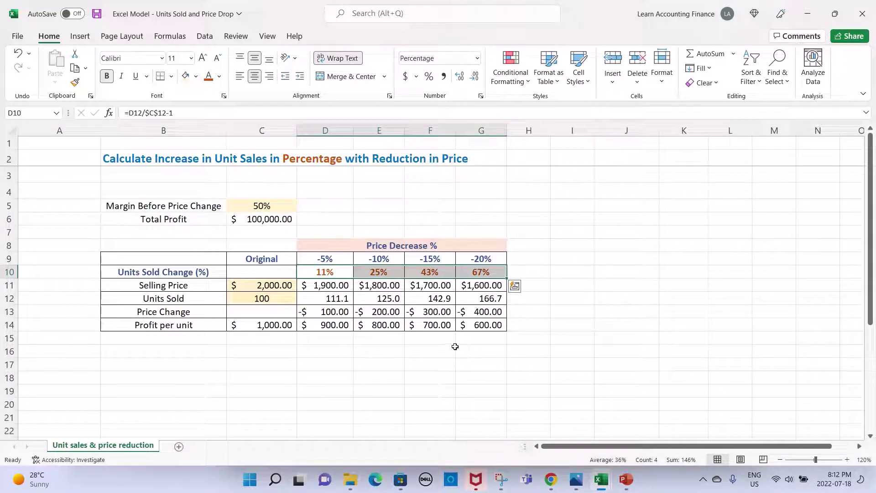
{"action": "left_click", "coordinate": [323, 272]}
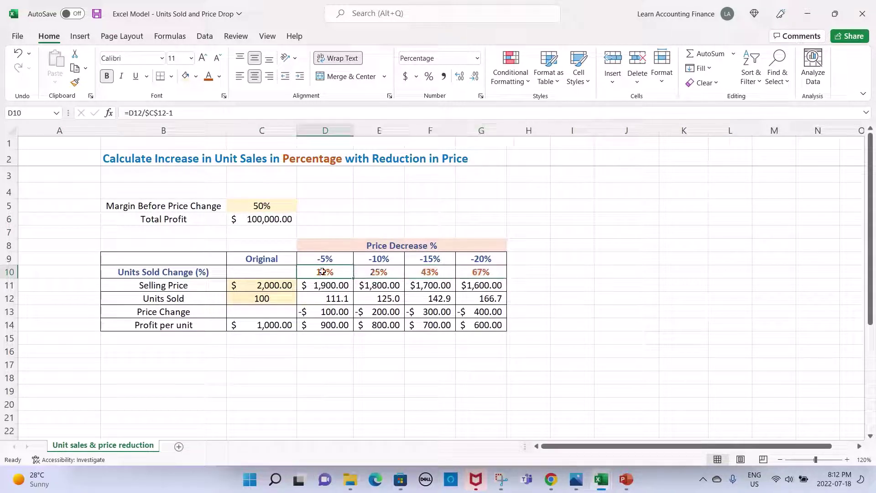